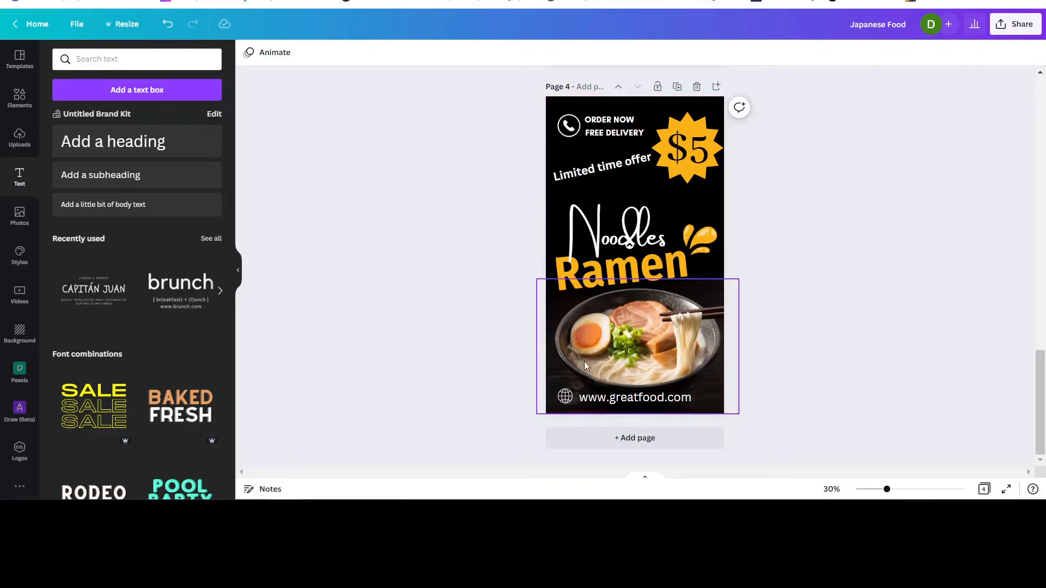
- Add a new page, clear its black background and apply the Ramen template with the 15$ badge
click(637, 439)
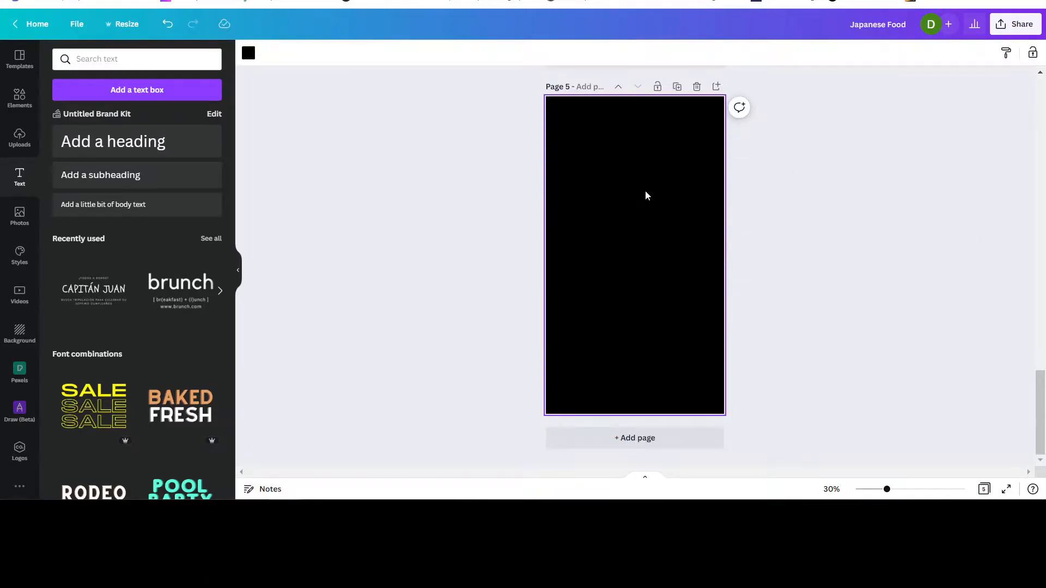
key(Delete)
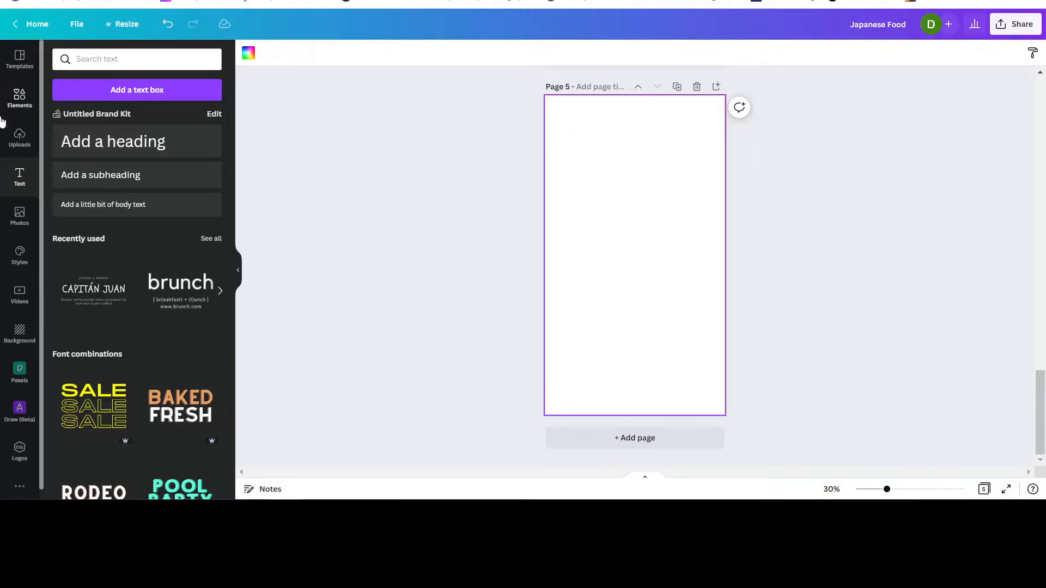
click(17, 59)
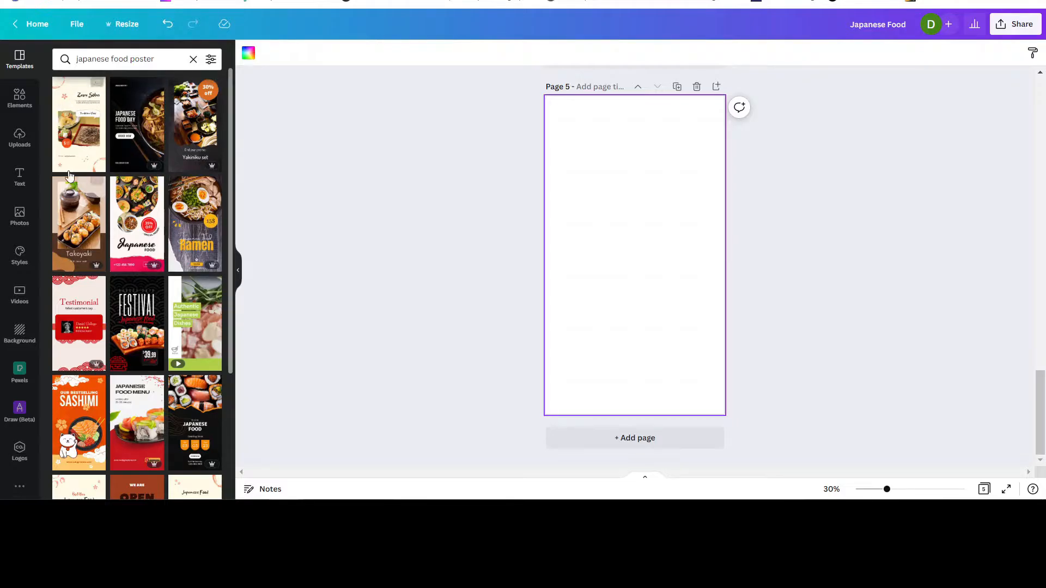
click(184, 215)
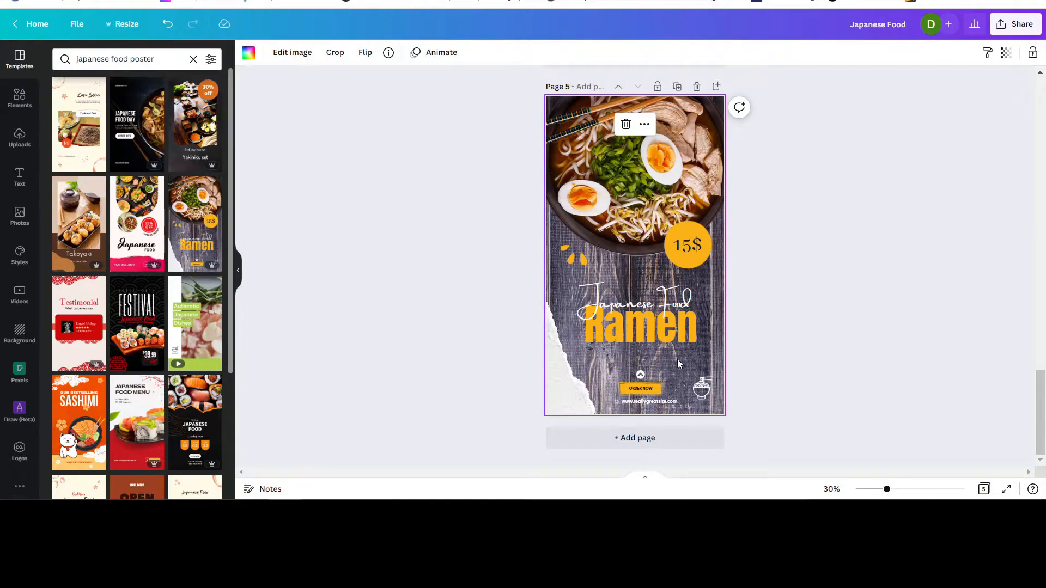
click(566, 404)
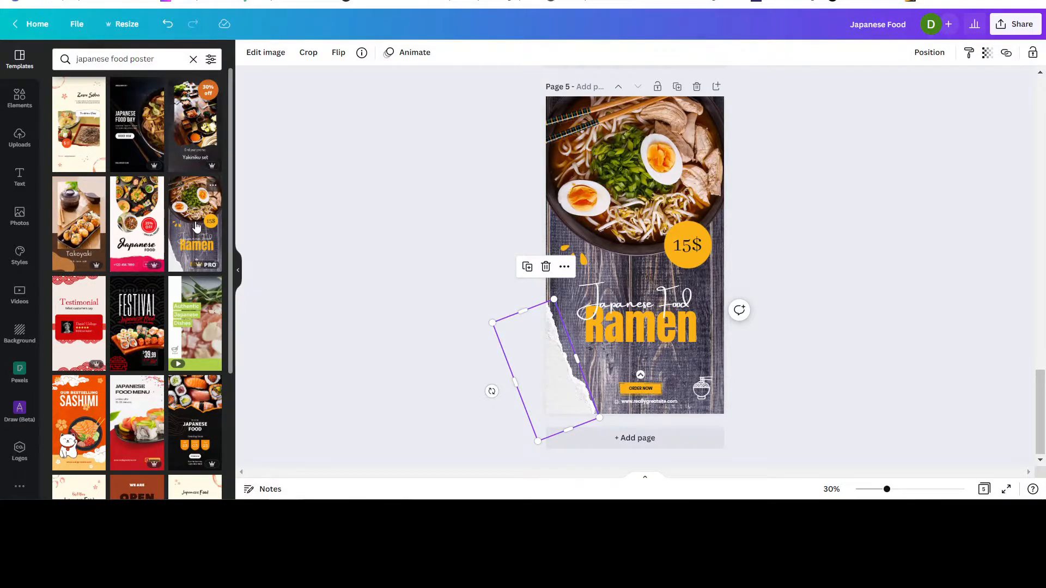
click(65, 156)
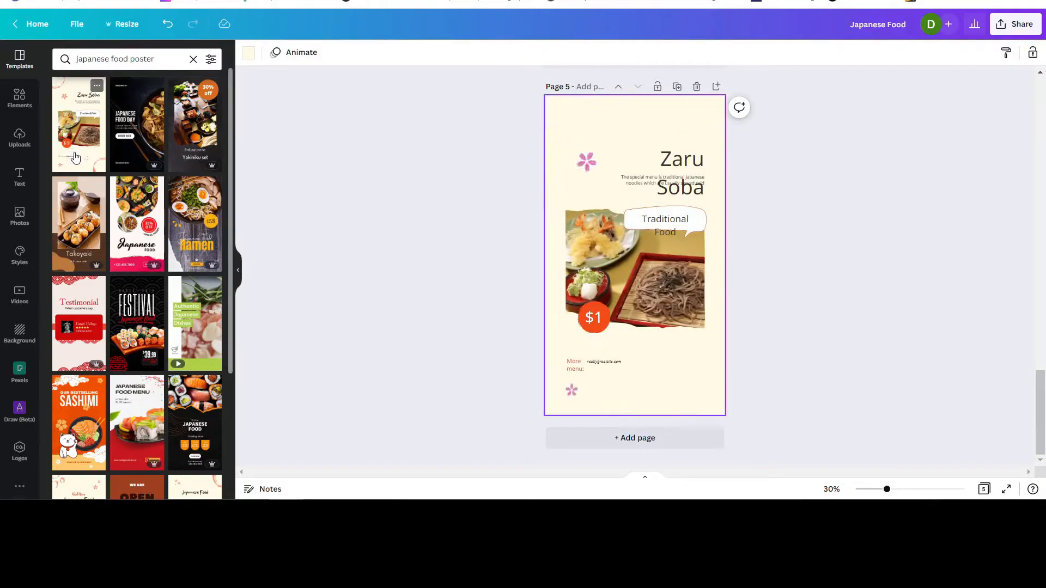
click(169, 25)
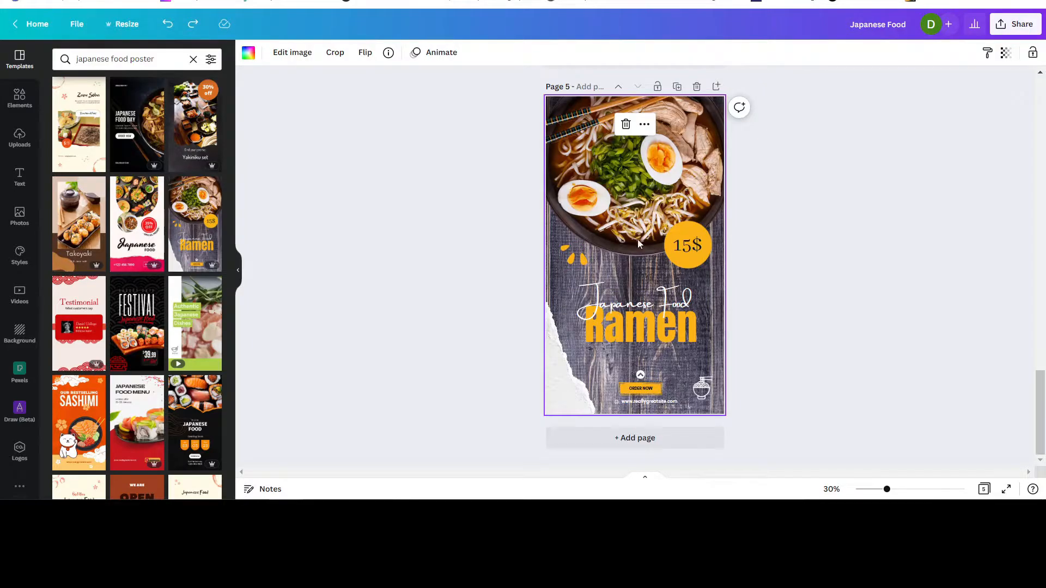
- Delete the torn-paper graphic and the ramen background photo from page 5
click(554, 390)
key(Delete)
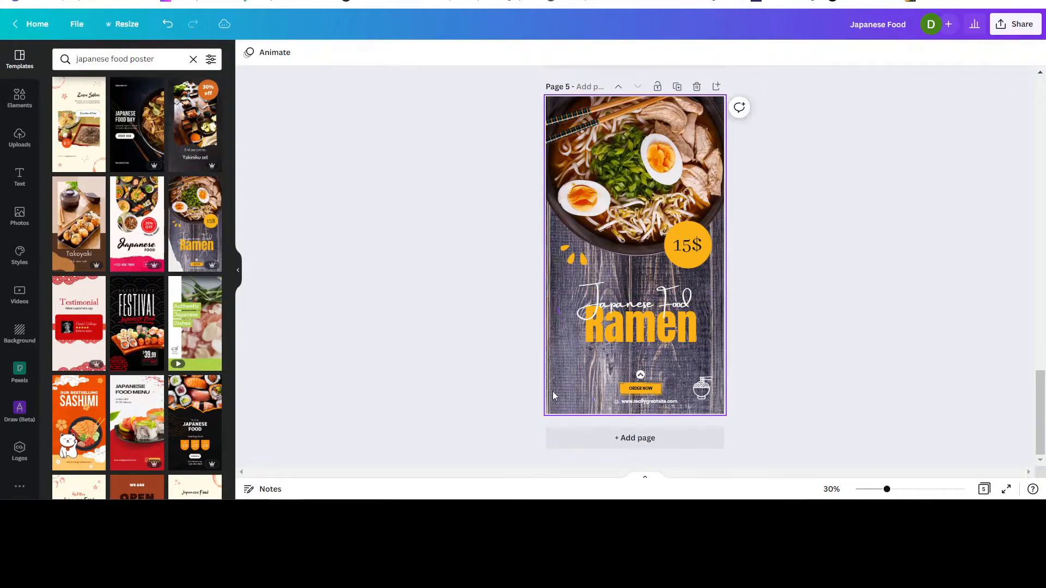
click(572, 380)
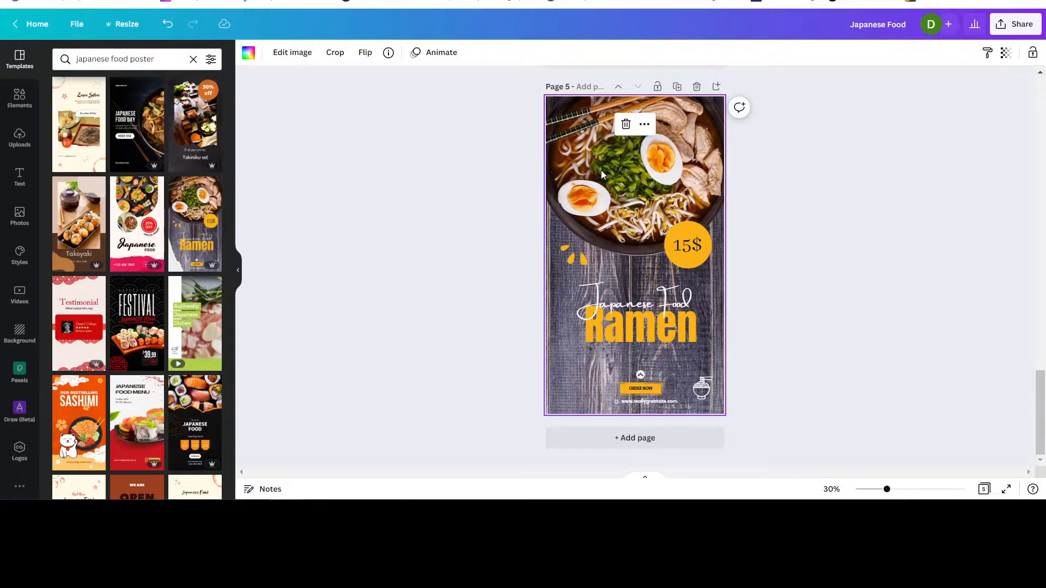
key(Delete)
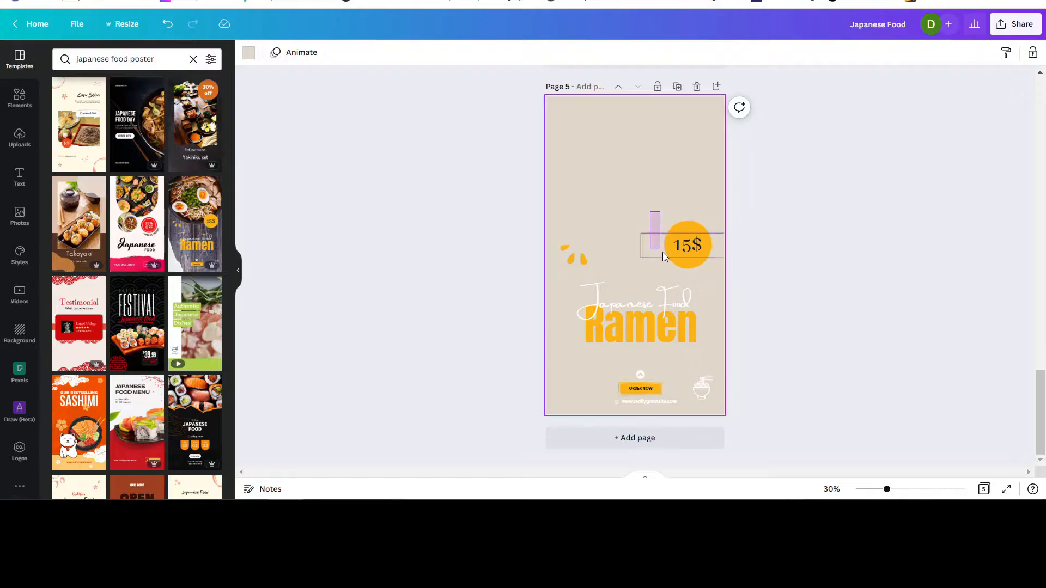
- Move the 15$ badge with its circle to the page's upper right corner and delete the orange splash graphic
drag(664, 256, 665, 149)
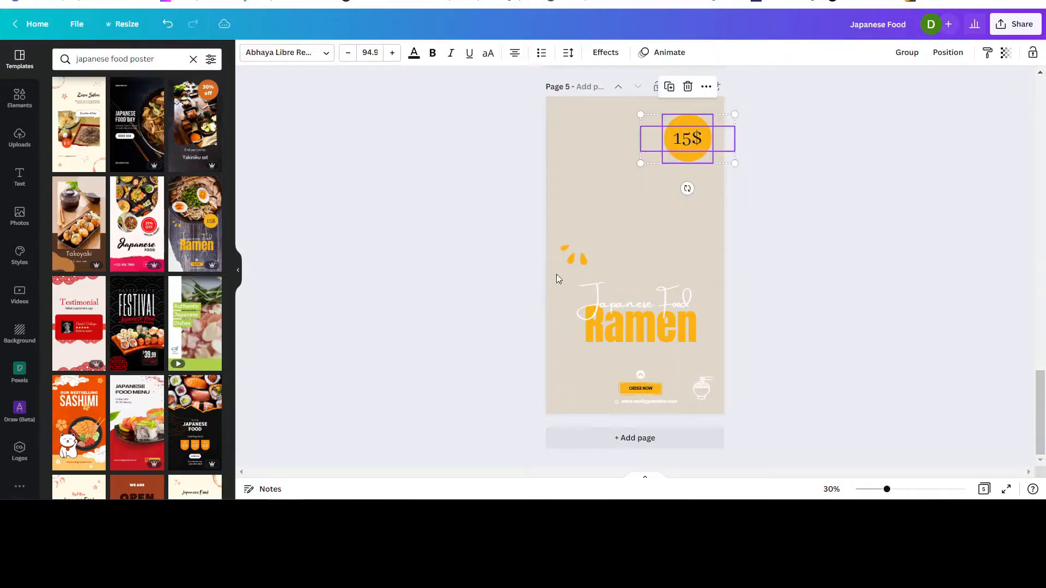
click(576, 256)
key(Delete)
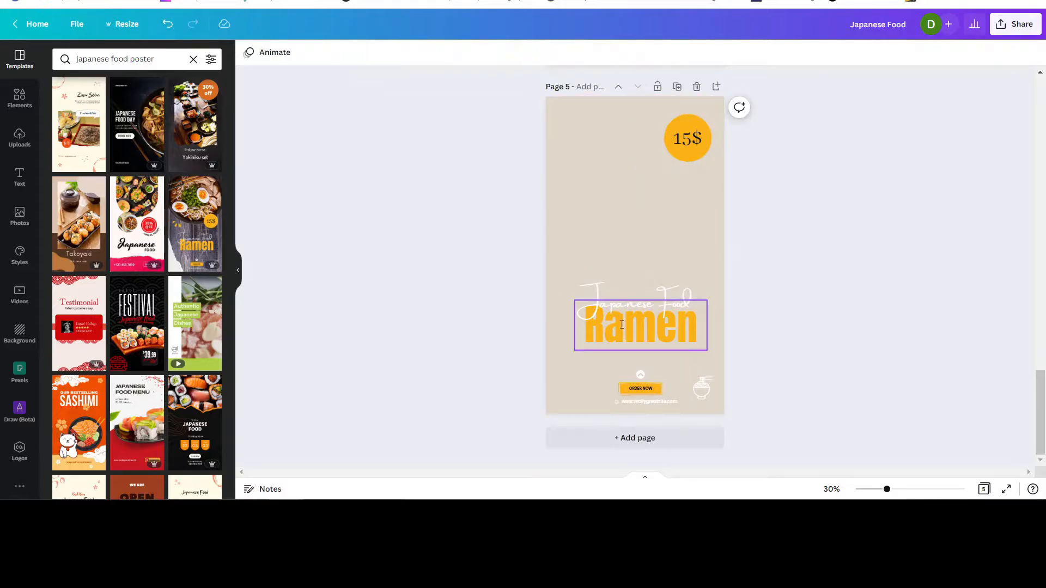
- Move the Japanese Food and Ramen titles up together, and delete the order button, website line and bowl icon at the page's bottom
drag(562, 274, 708, 358)
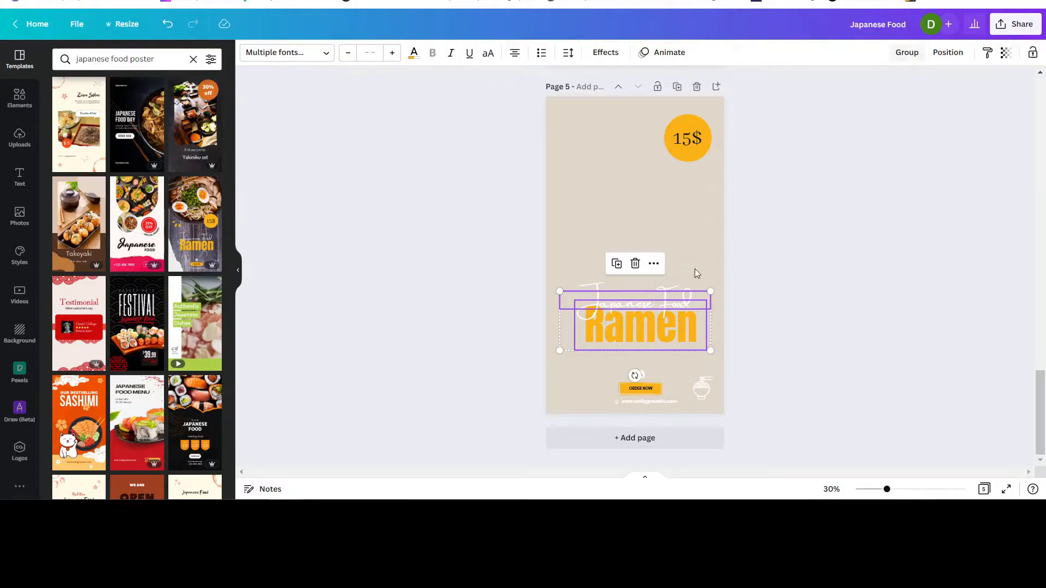
drag(653, 332, 649, 225)
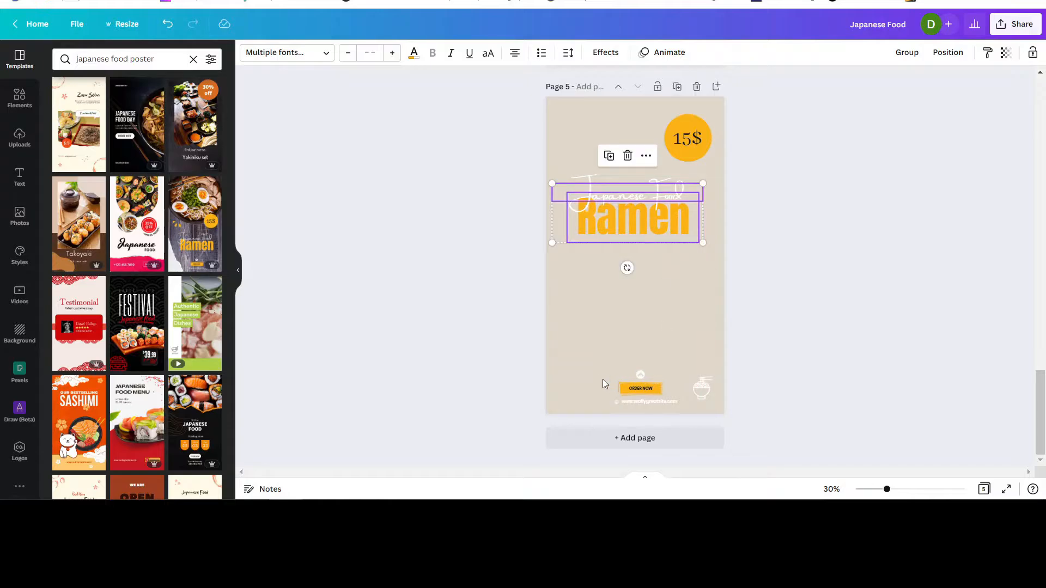
drag(597, 372, 722, 408)
key(Delete)
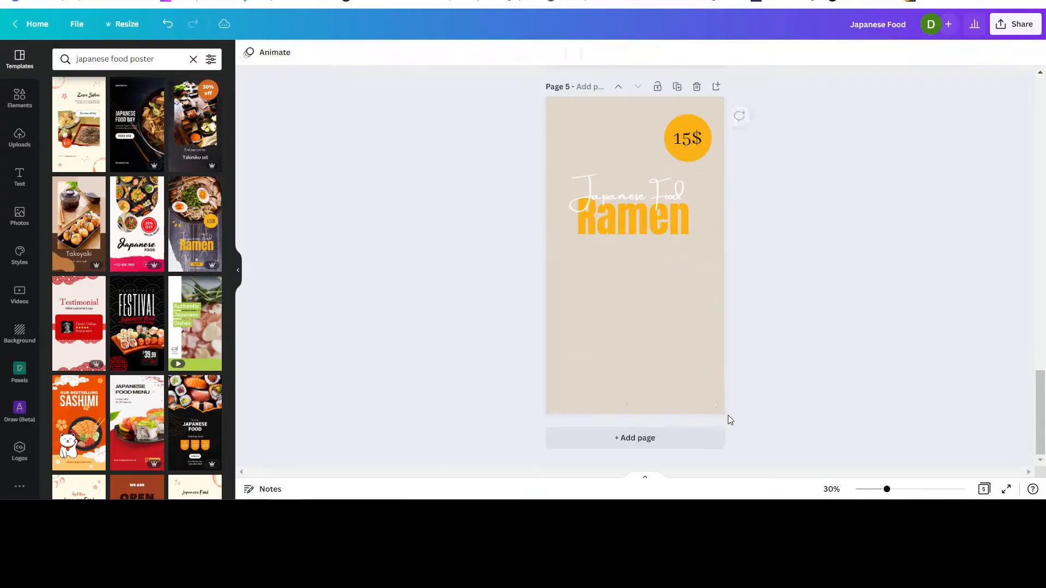
- Remove the beige page background and set the background color to black
click(674, 370)
key(Delete)
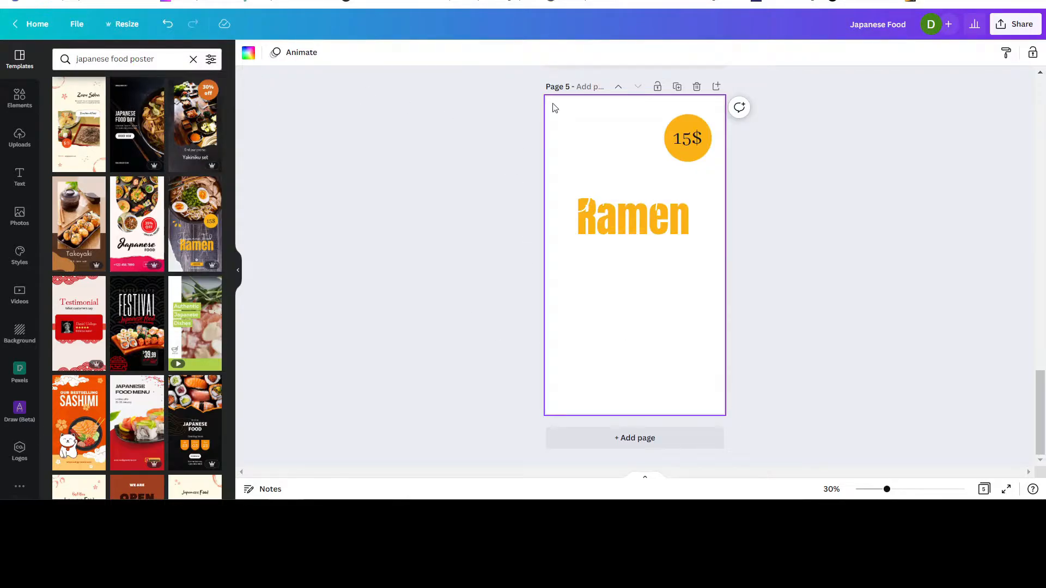
click(249, 53)
click(93, 109)
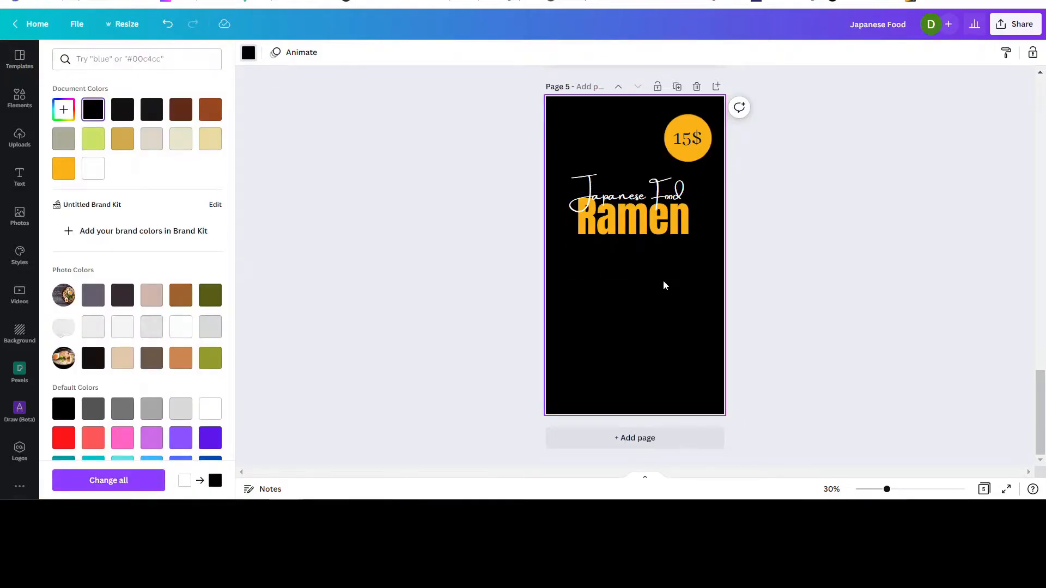
- Search the elements for ramen and add the dark photo of the noodle bowl with chopsticks lifting noodles
click(16, 102)
drag(118, 60, 2, 58)
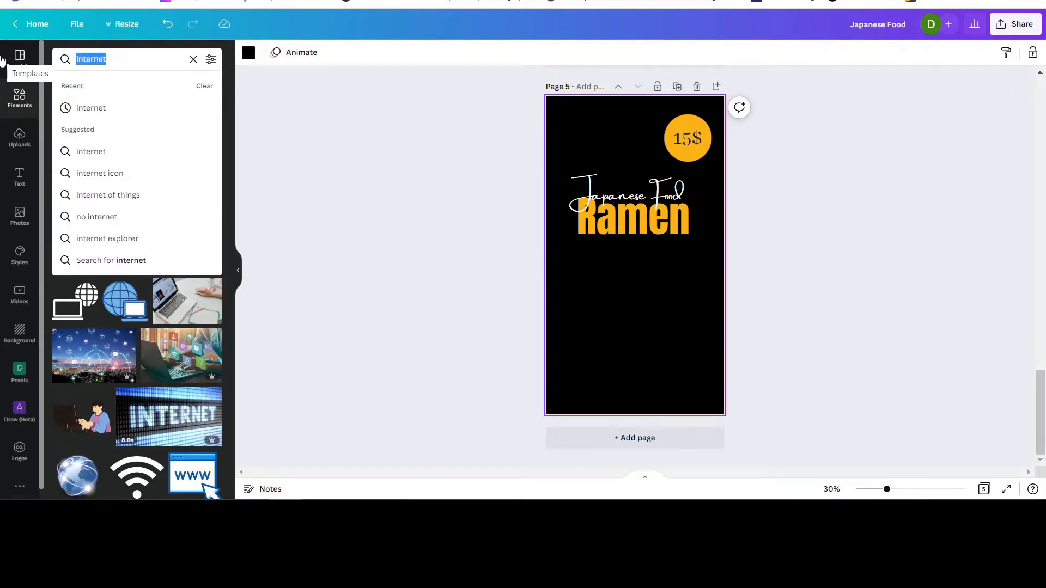
text(ramen)
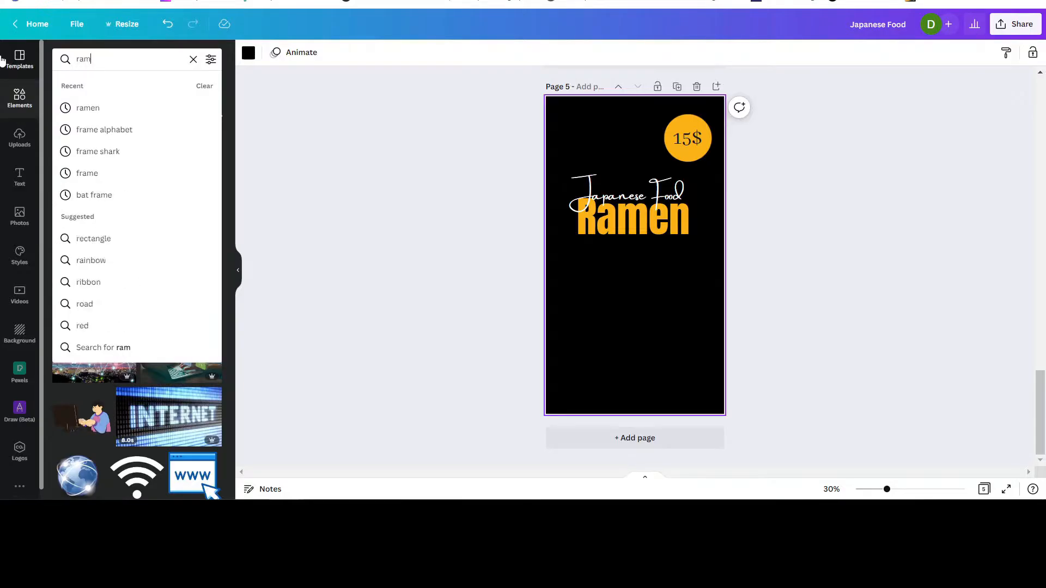
key(Return)
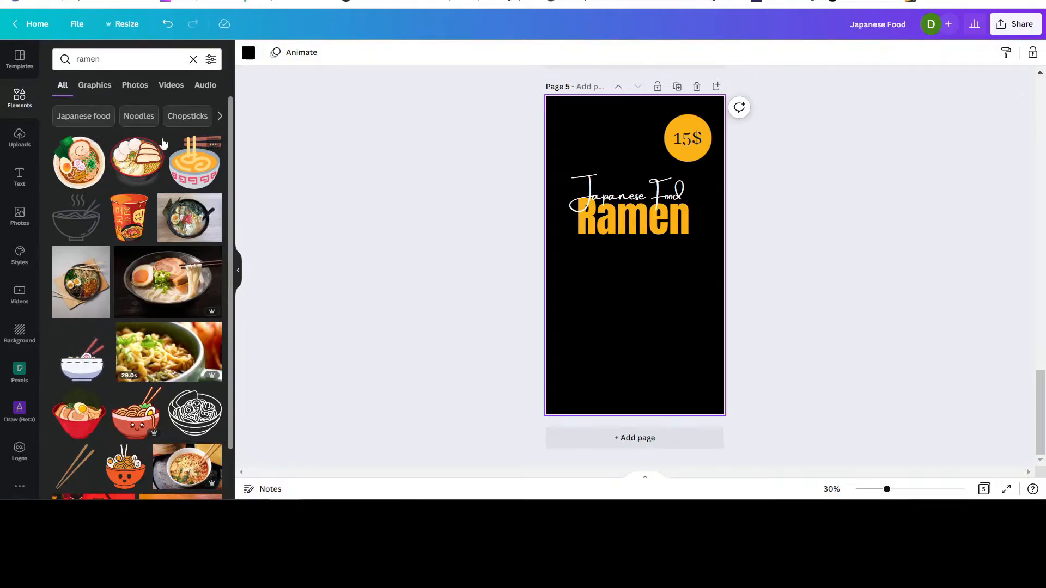
click(154, 281)
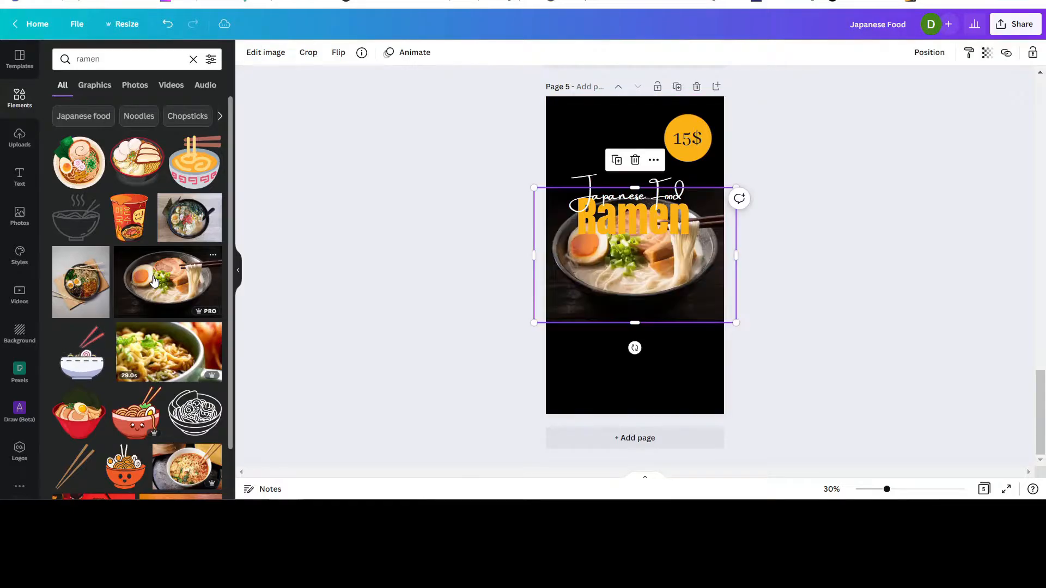
- Position the ramen bowl photo across the lower part of the page, below the titles
drag(686, 278, 685, 363)
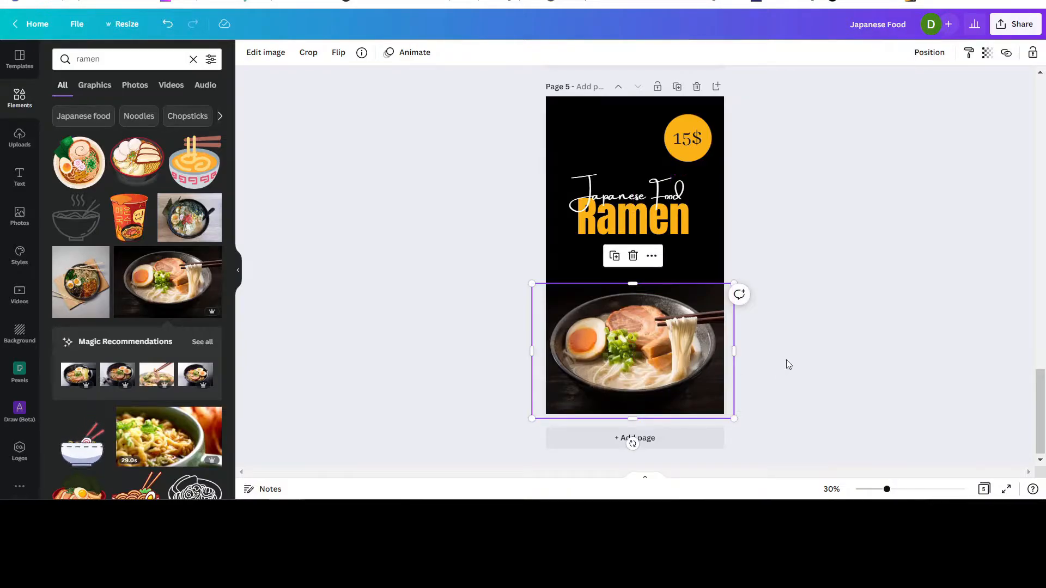
click(800, 347)
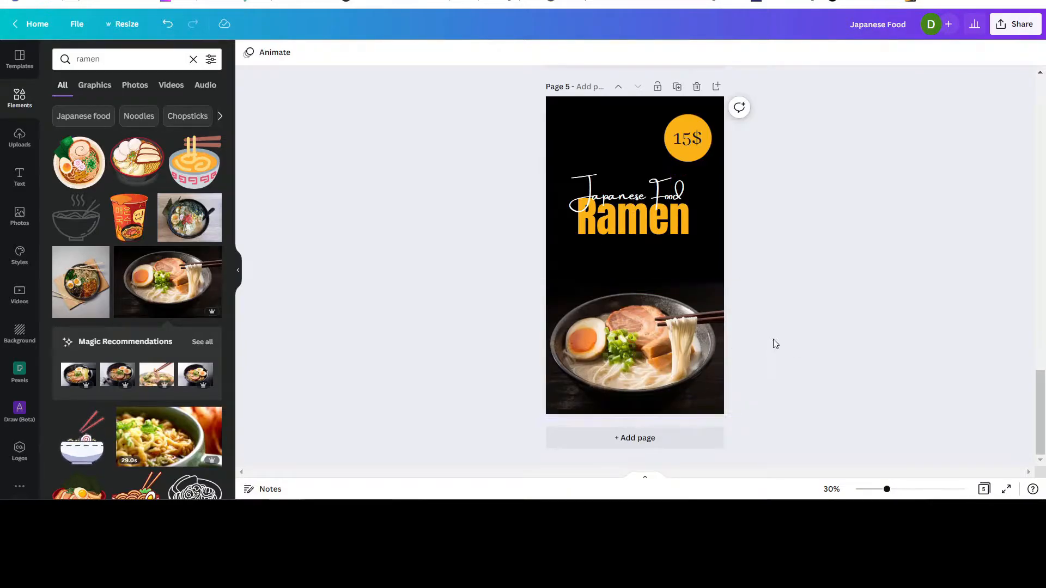
drag(621, 367, 618, 351)
click(757, 303)
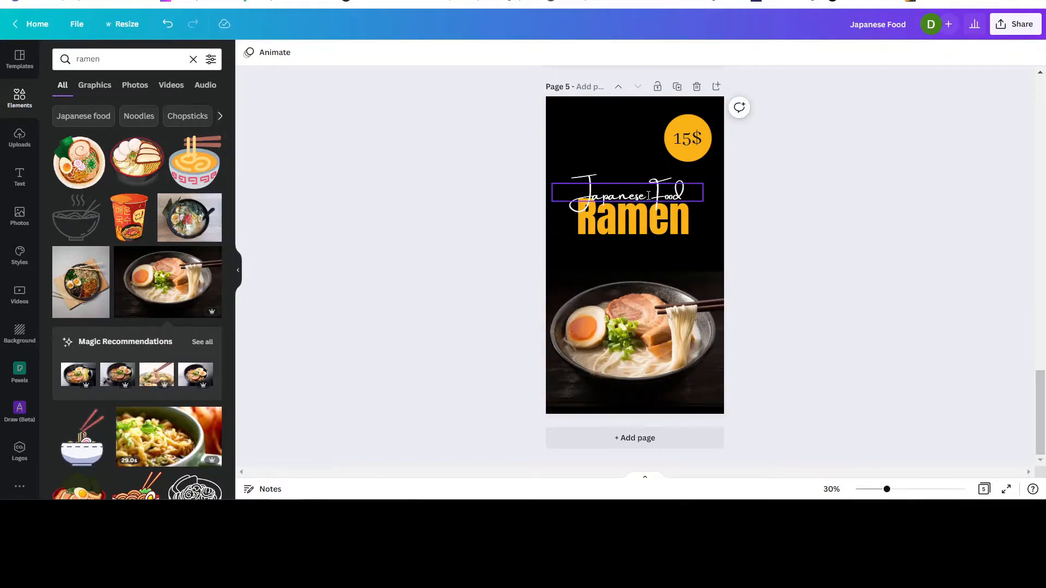
- Move the Ramen title down to just above the bowl and tilt it slightly counter-clockwise, comparing it with page 4
drag(617, 228, 604, 265)
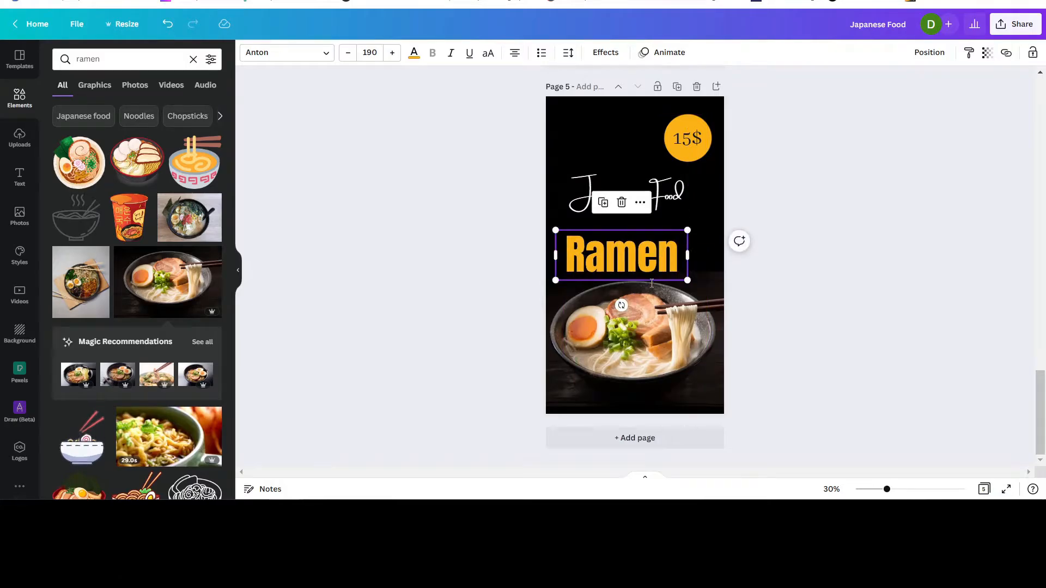
drag(622, 305, 627, 305)
scroll(801, 250, up, 5)
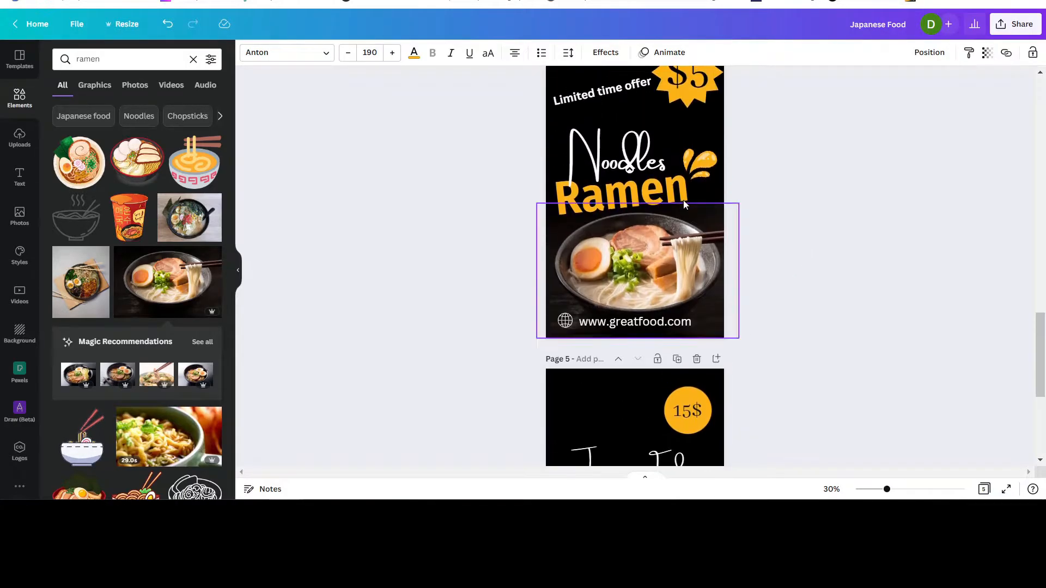
scroll(826, 254, down, 5)
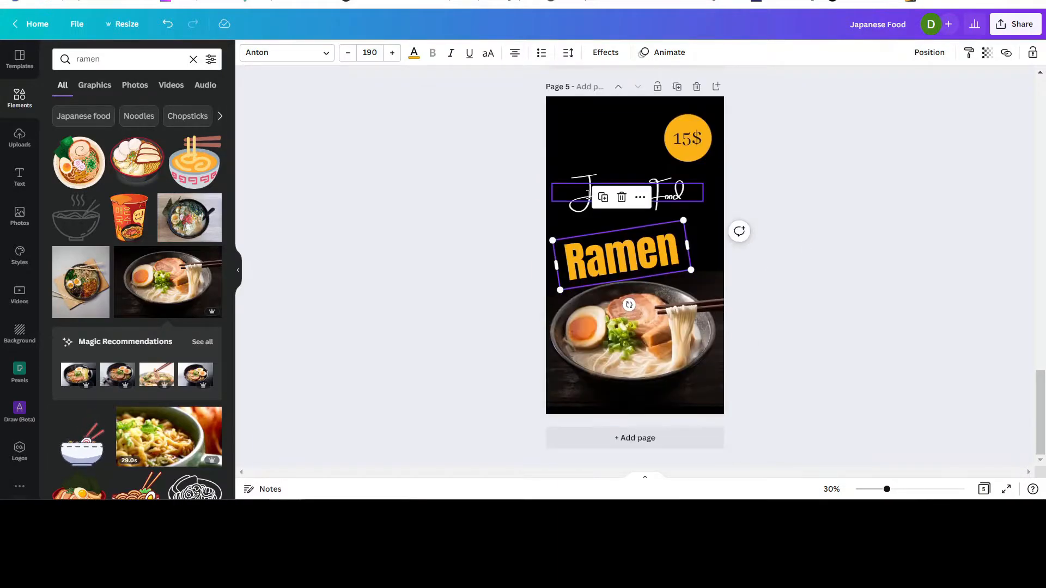
- Replace the Japanese Food text with Noodles and enlarge it to about font size 140
click(588, 192)
click(588, 192)
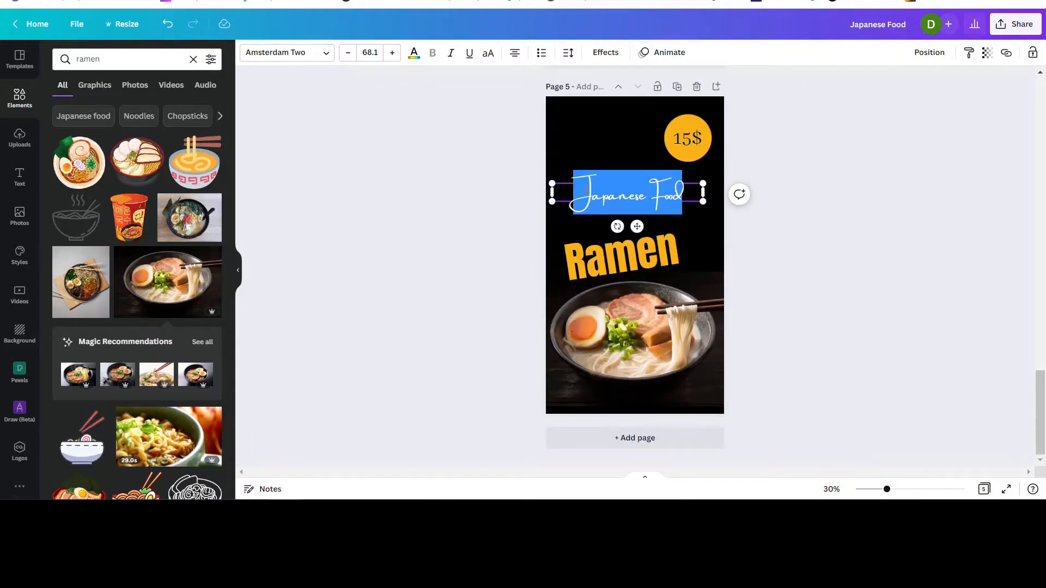
text(Noodles)
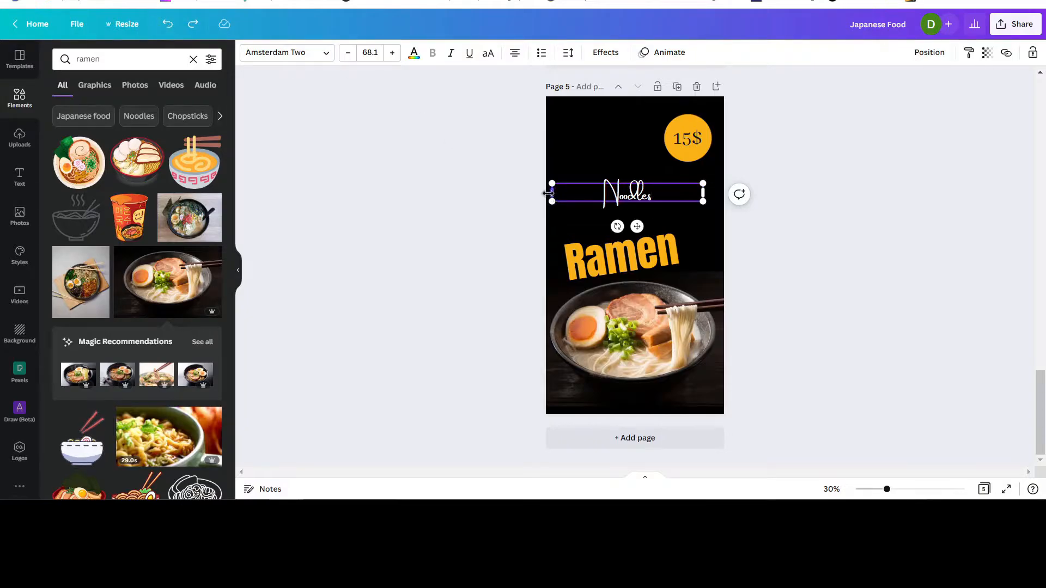
drag(553, 196, 563, 220)
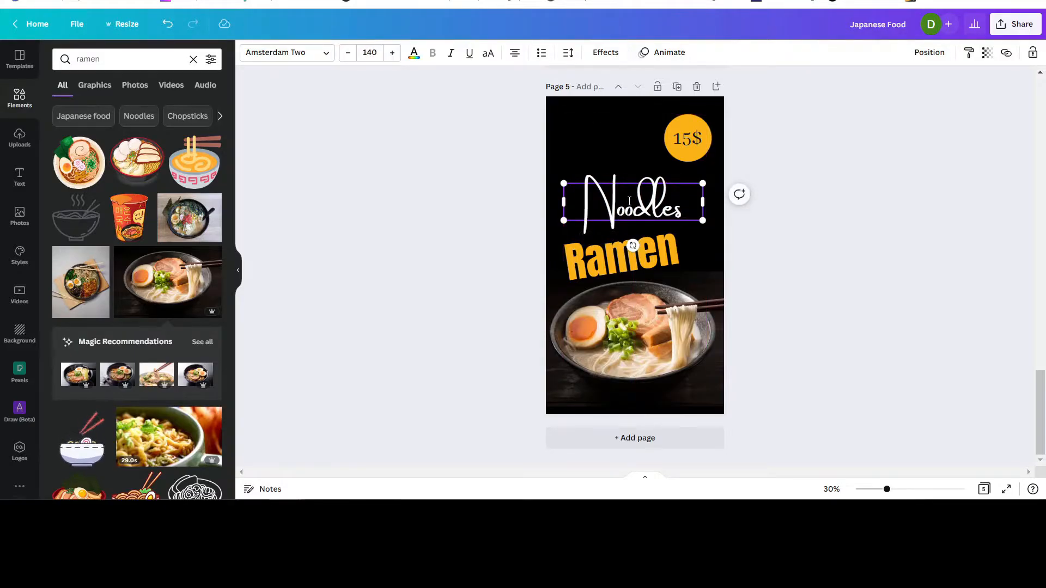
double_click(621, 211)
click(783, 204)
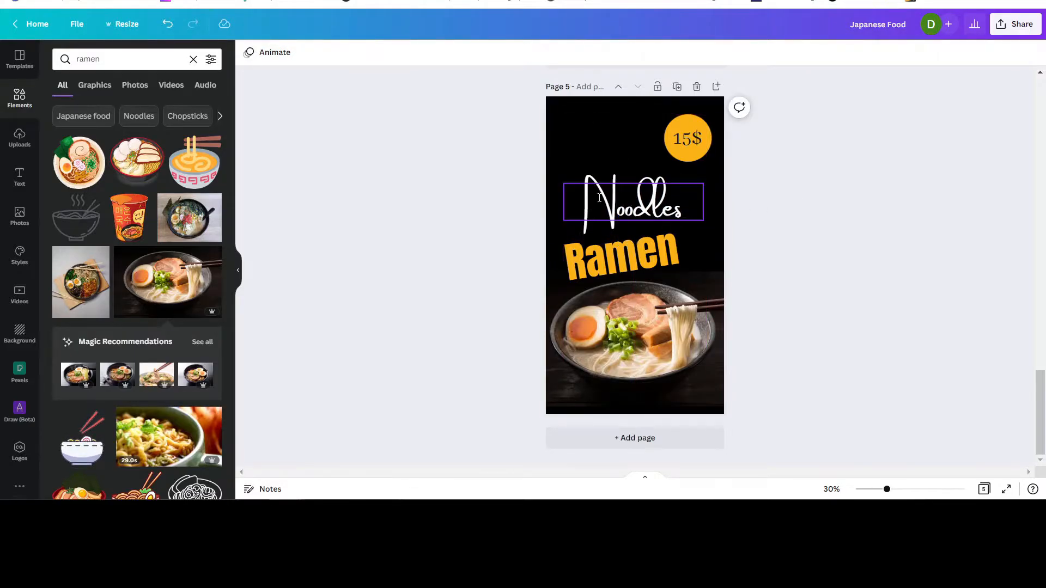
- Move the Noodles title down so it sits directly on the tilted Ramen title, as on page 4
drag(599, 197, 587, 220)
scroll(841, 222, up, 5)
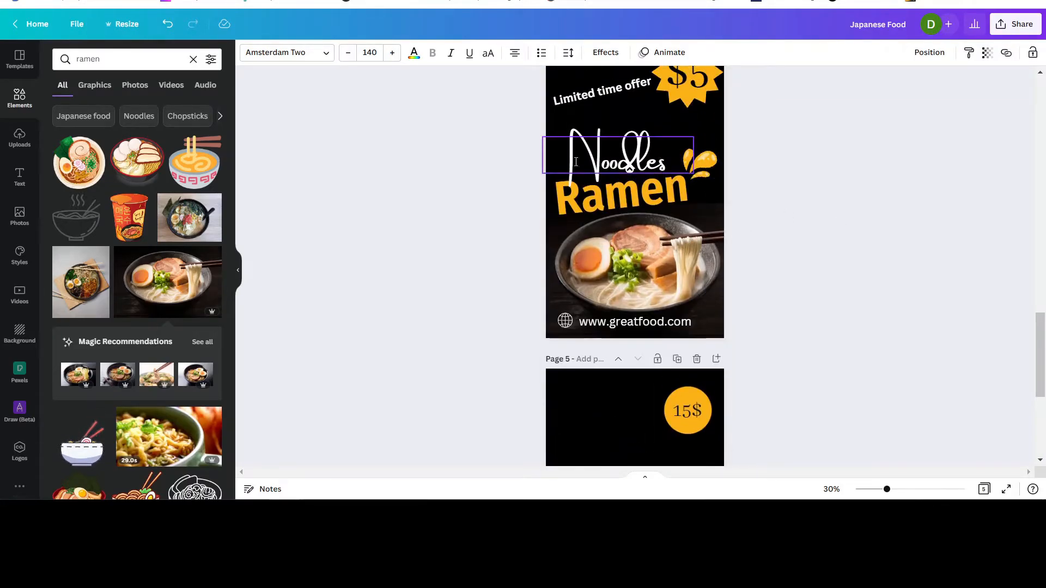
scroll(812, 295, down, 4)
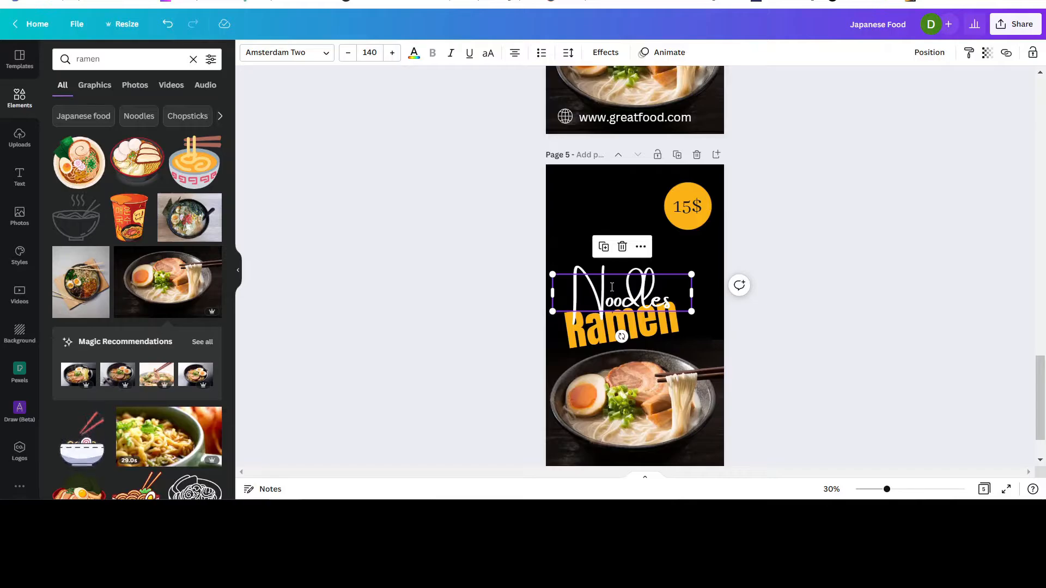
drag(611, 287, 609, 280)
click(892, 251)
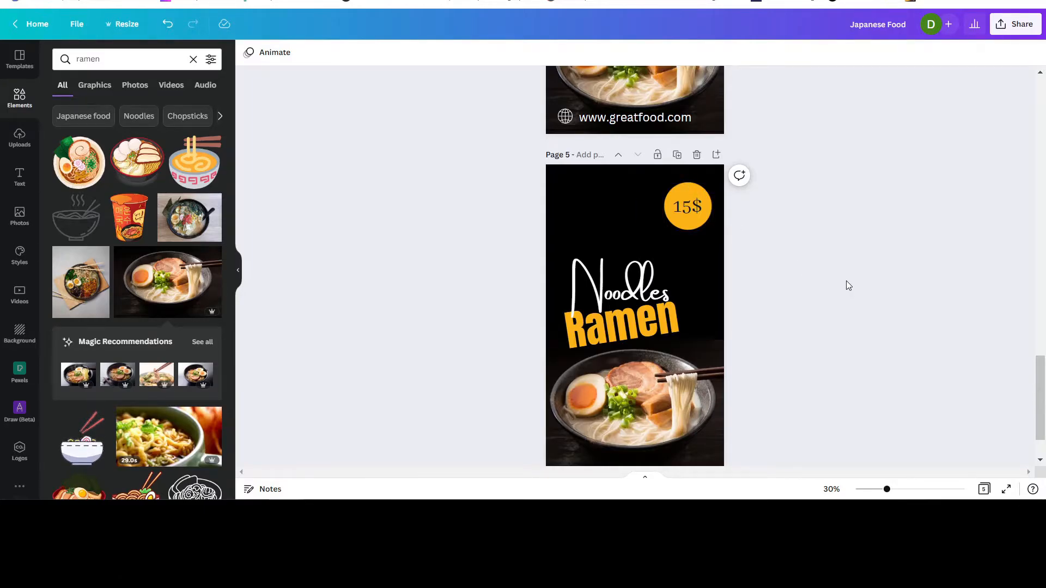
- Add a 12-pointed starburst shape from the Lines & Shapes collection to page 5
click(688, 185)
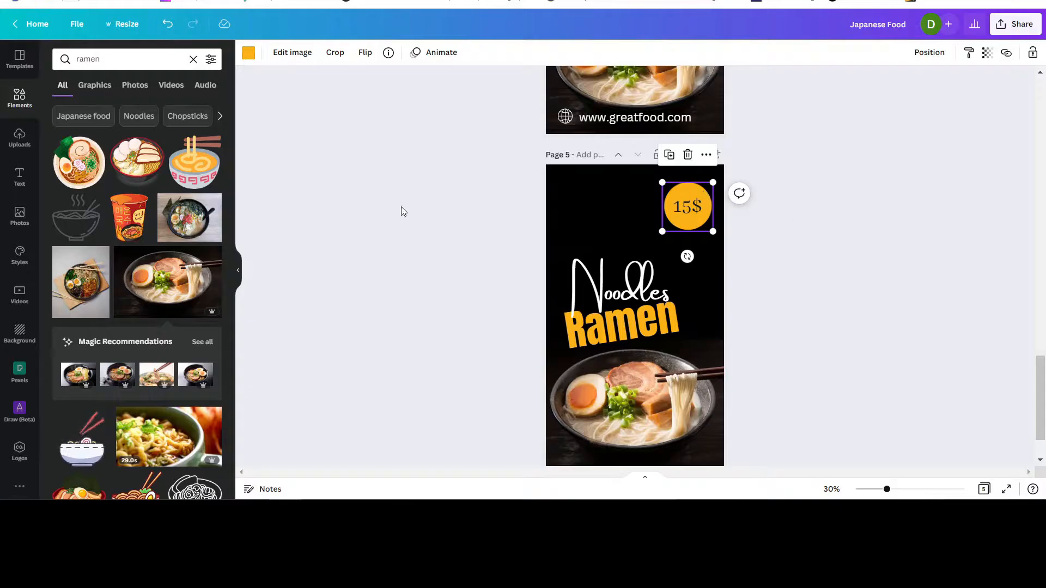
click(17, 101)
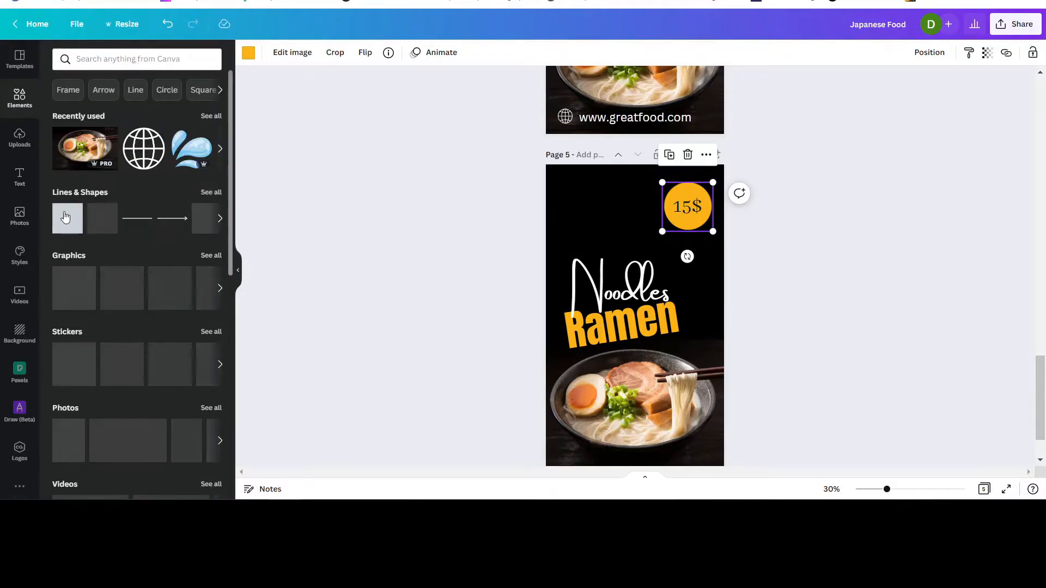
click(208, 192)
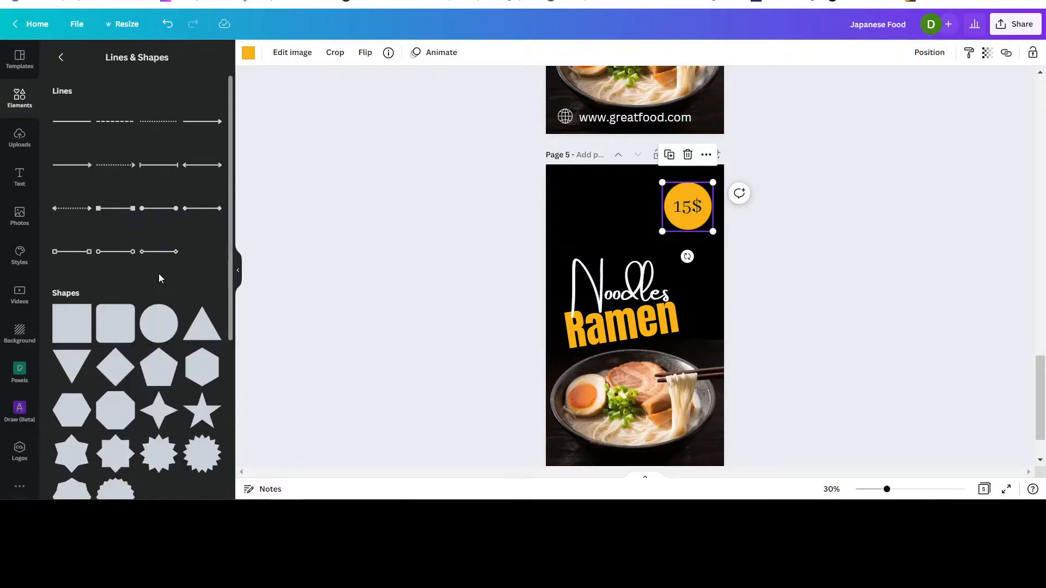
scroll(158, 273, down, 5)
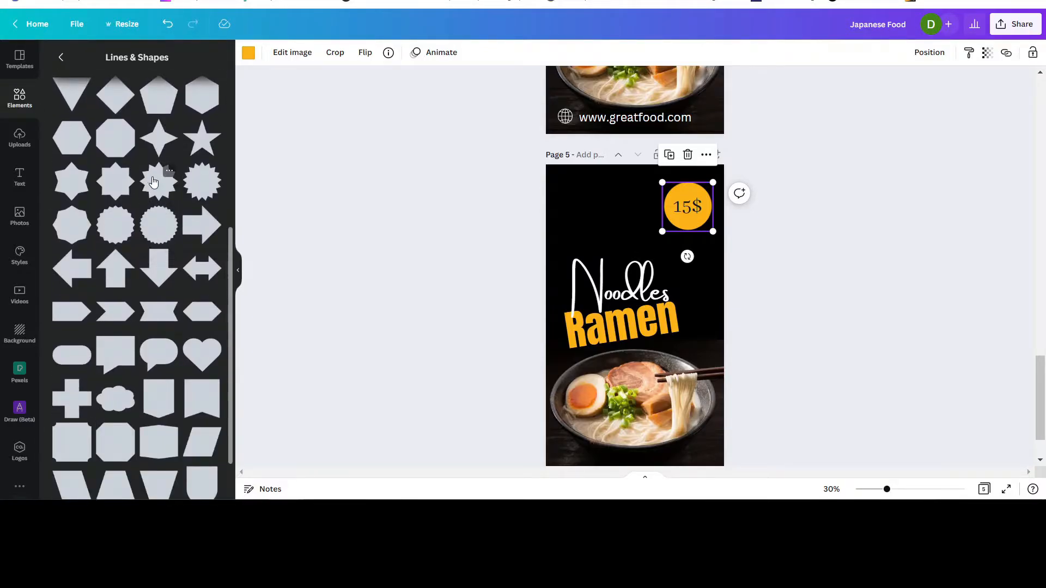
click(154, 181)
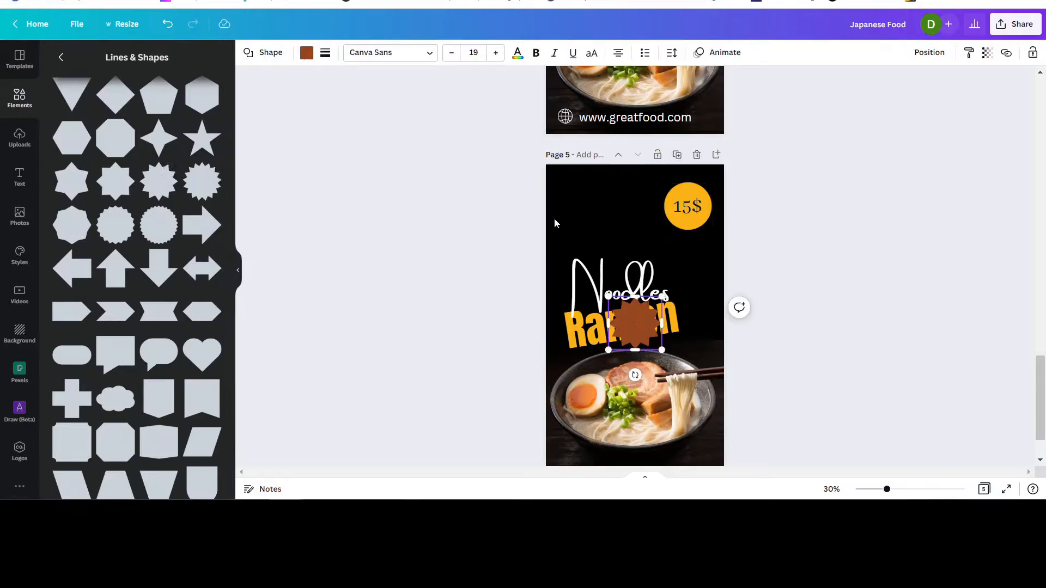
- Move the brown starburst off the Ramen title to just below the 15$ price circle
click(640, 293)
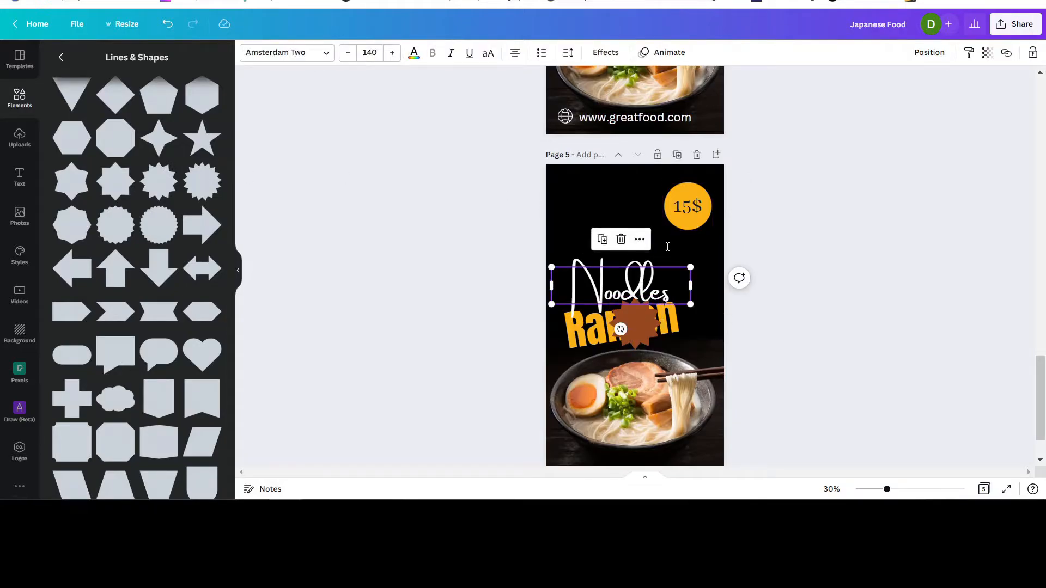
click(641, 331)
click(850, 312)
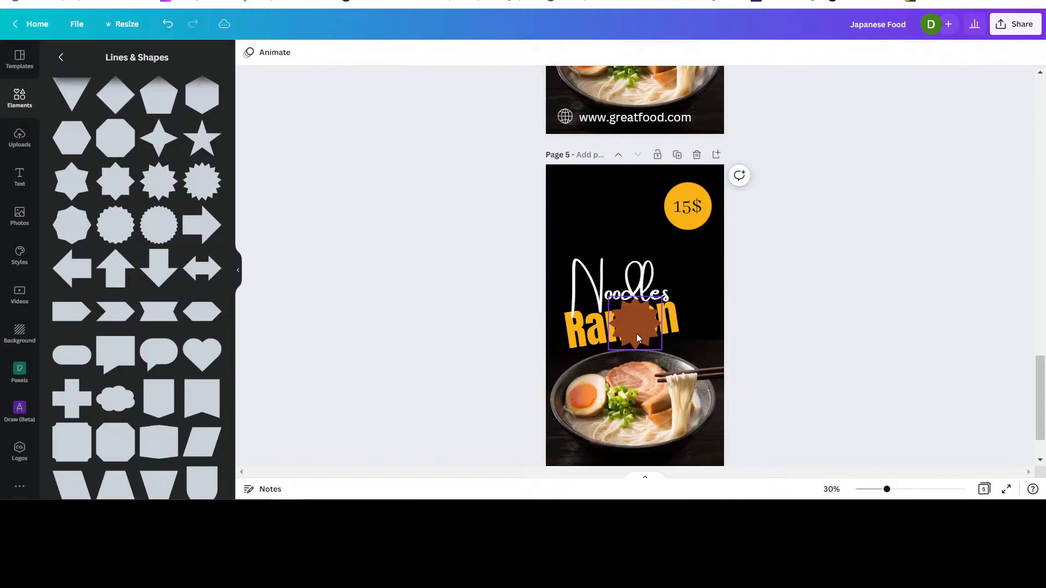
click(636, 331)
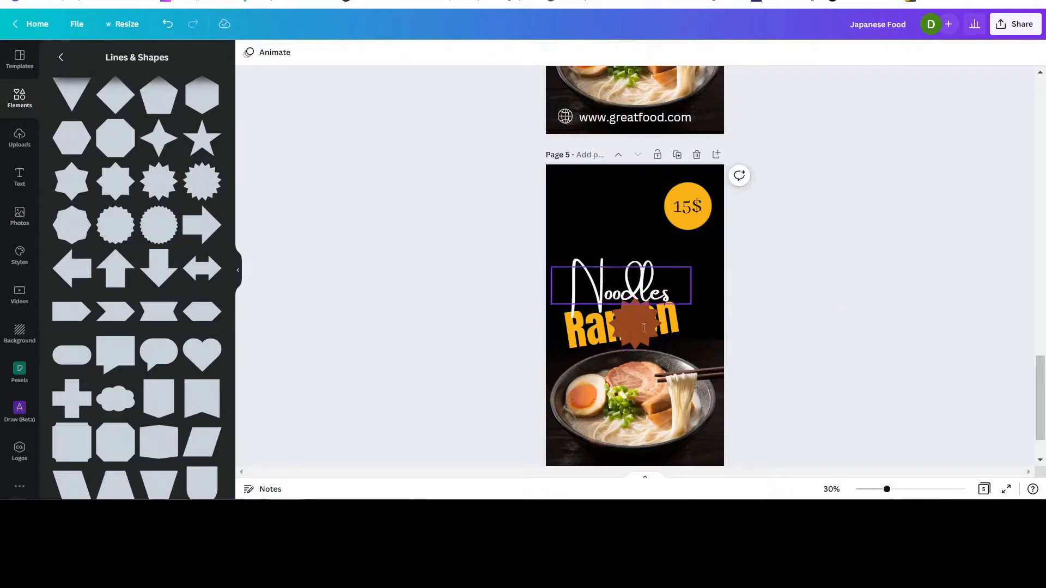
click(642, 335)
drag(643, 335, 694, 257)
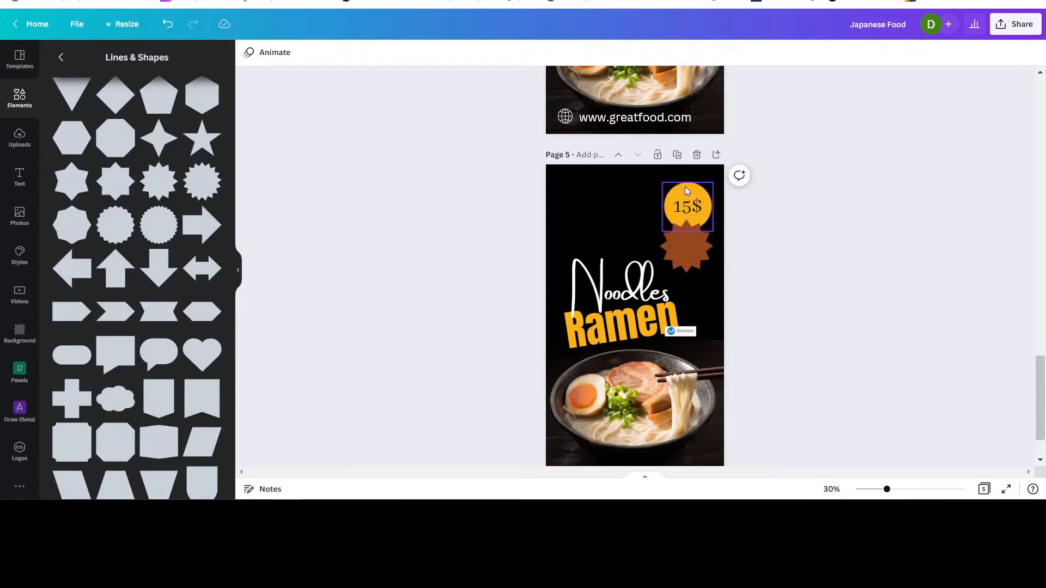
- Delete the orange circle behind the 15$ price and move the starburst into its place
click(688, 187)
key(Delete)
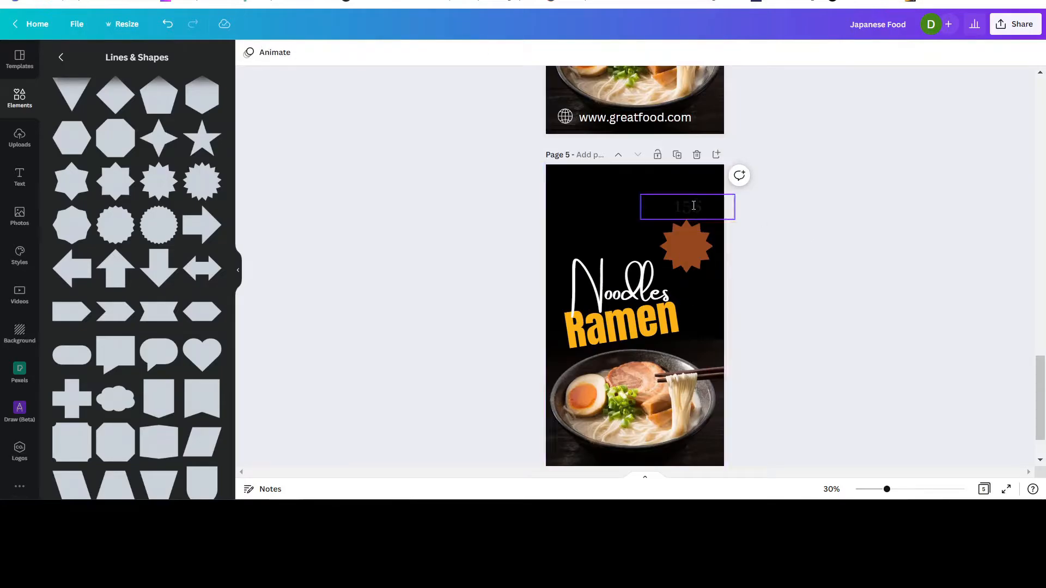
click(693, 204)
scroll(841, 244, up, 5)
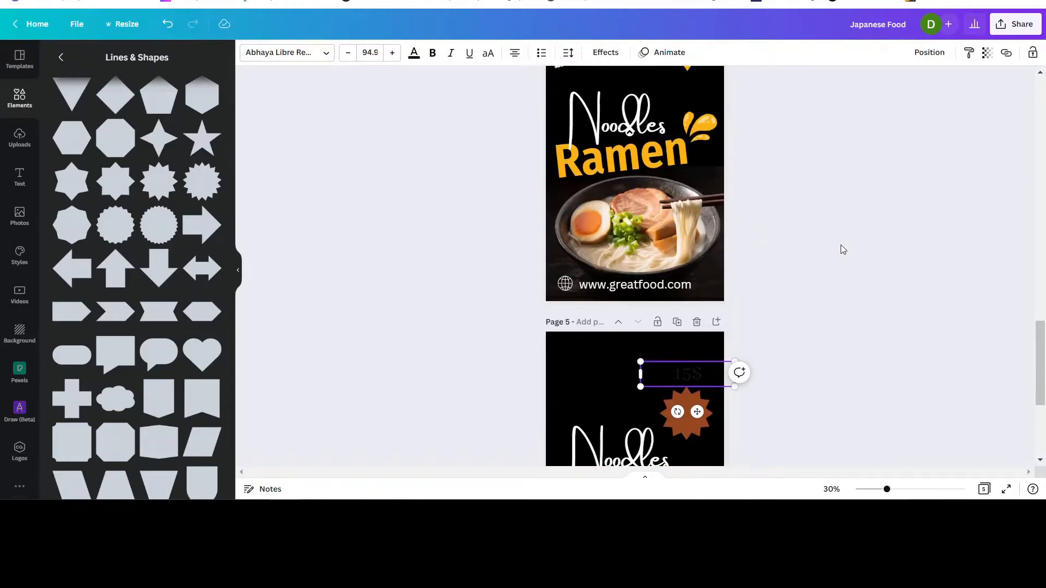
scroll(841, 244, down, 5)
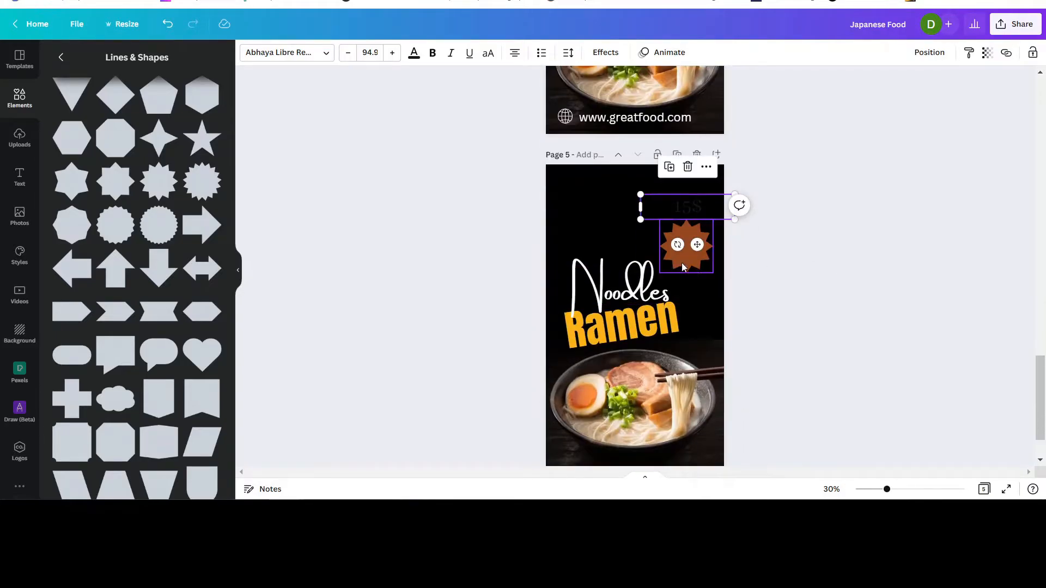
drag(682, 262, 683, 225)
- Enlarge the starburst around the price and fill it with the orange-yellow document color of the Ramen title
scroll(829, 175, up, 3)
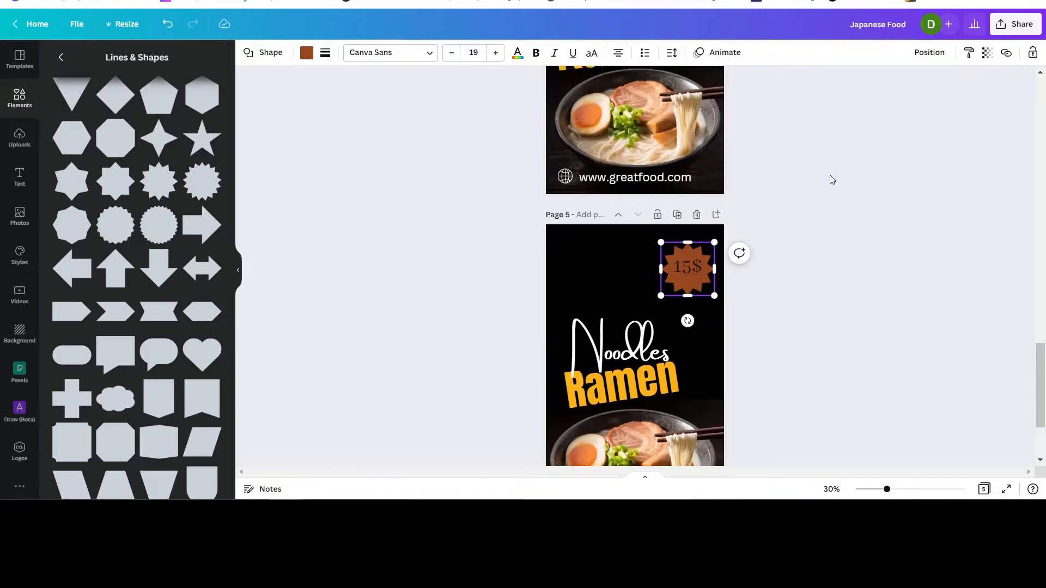
scroll(832, 175, down, 3)
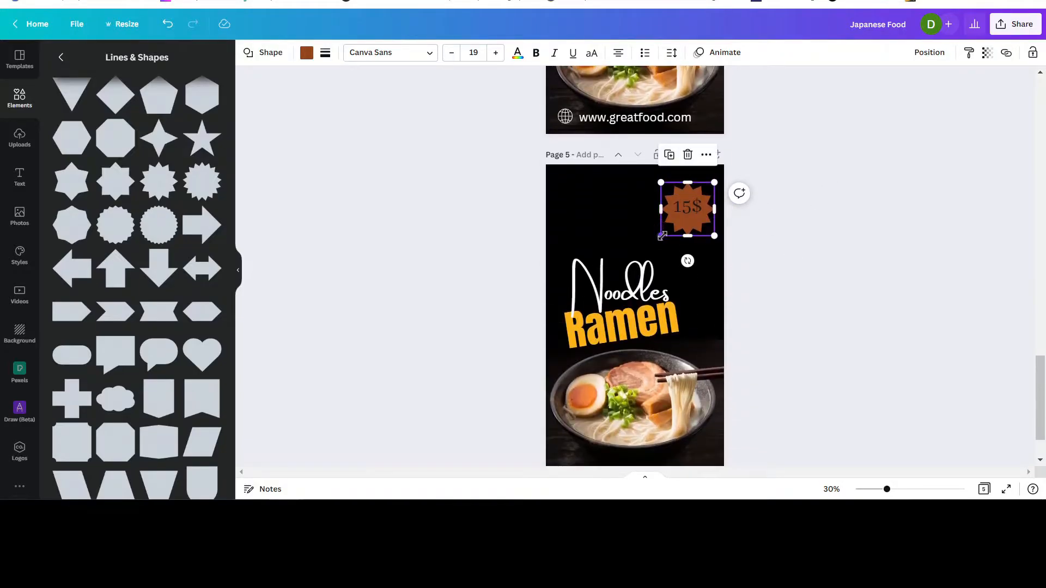
drag(658, 235, 686, 216)
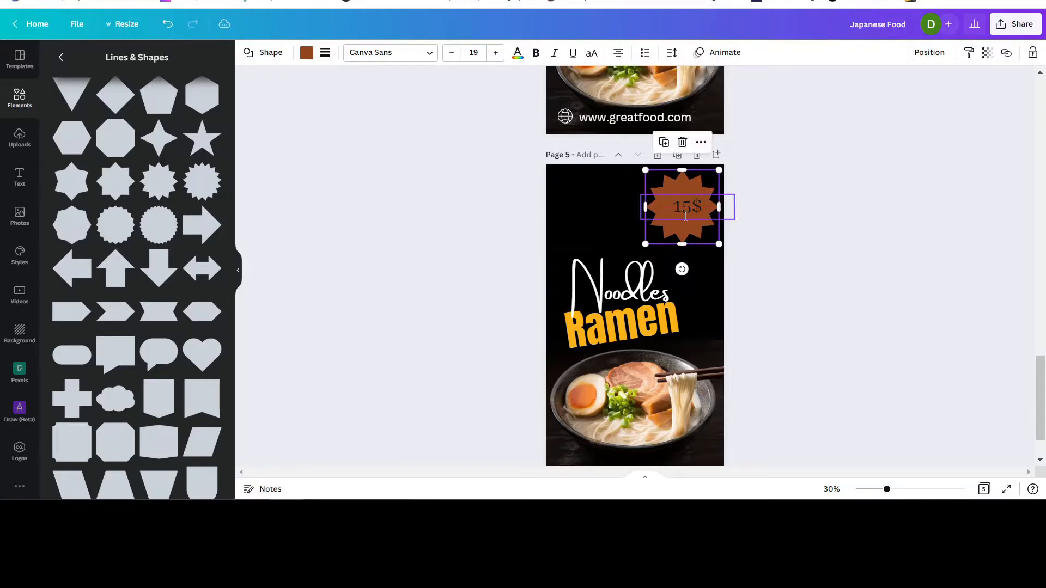
click(307, 53)
click(94, 170)
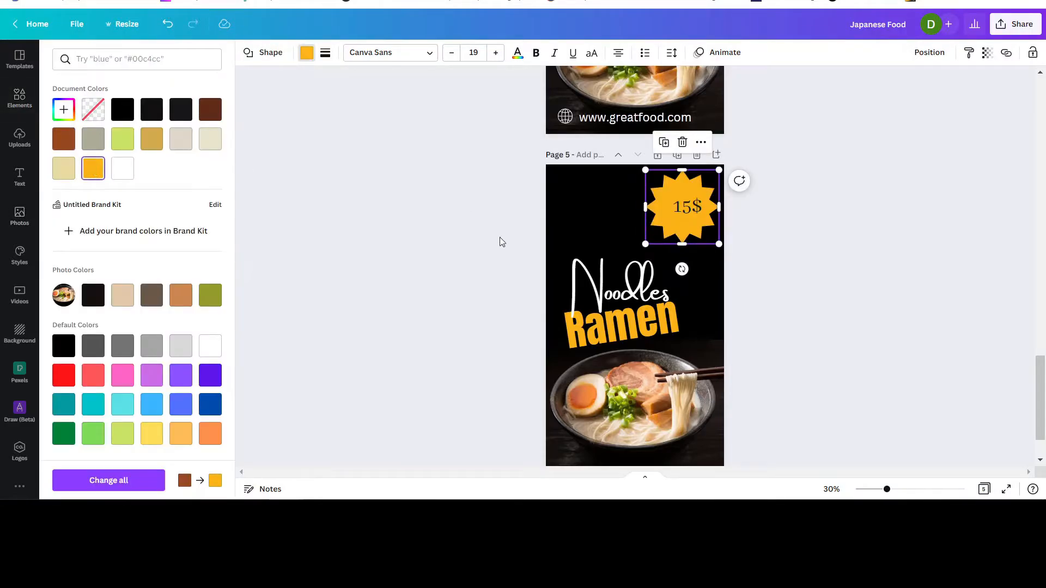
- Enlarge the 15$ price text to about font size 157 and centre it on the starburst
click(688, 201)
click(831, 222)
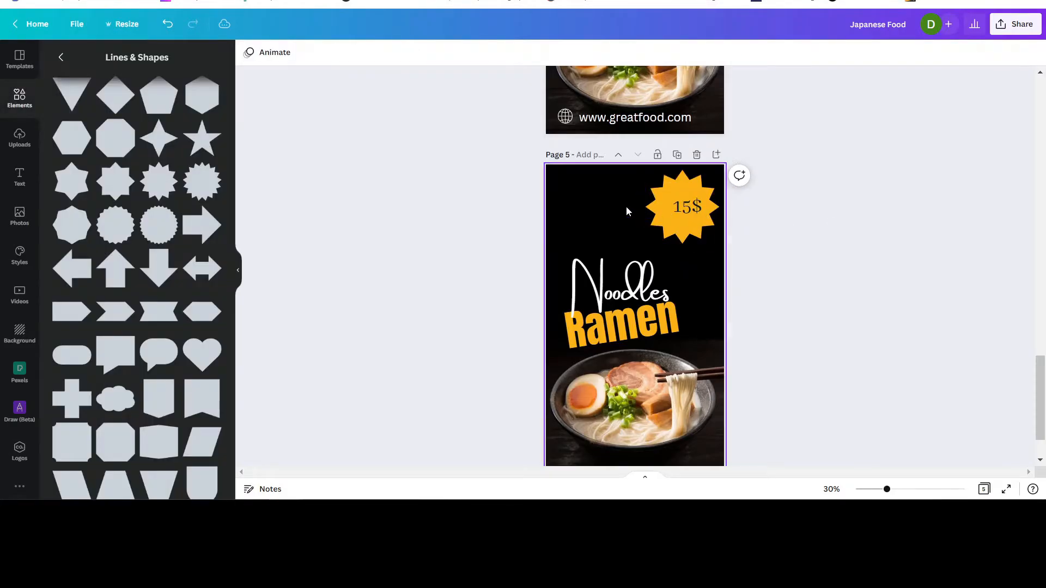
drag(646, 206, 682, 200)
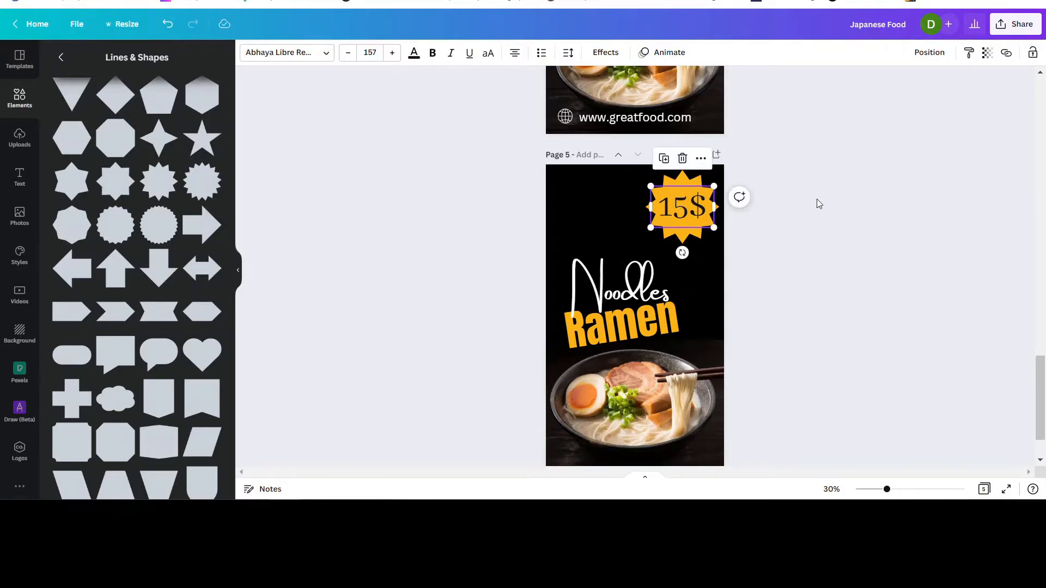
- Replace the 15$ price text with $5, as on page 4
scroll(776, 205, up, 3)
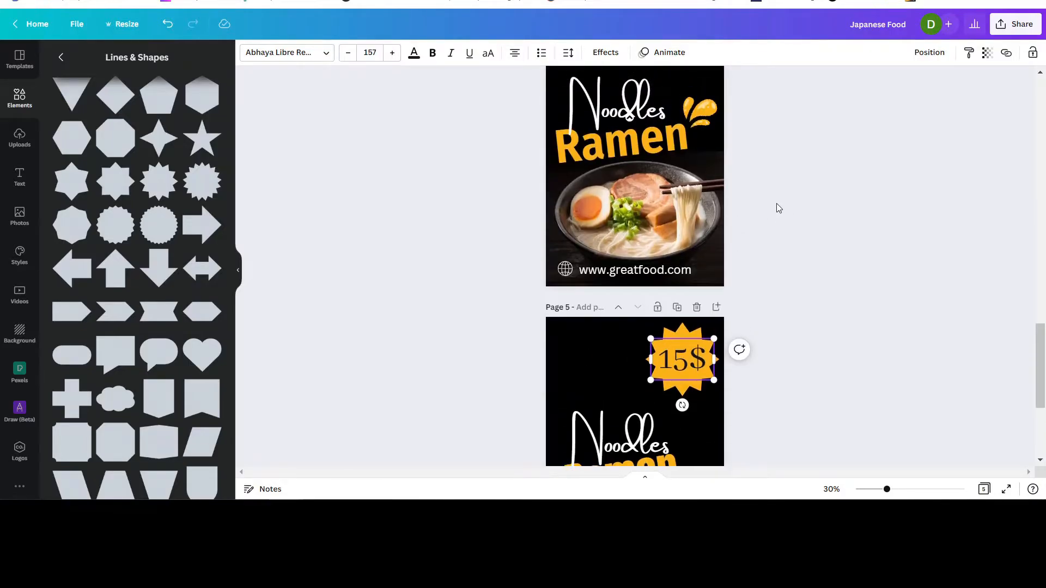
scroll(778, 208, up, 2)
scroll(735, 206, down, 5)
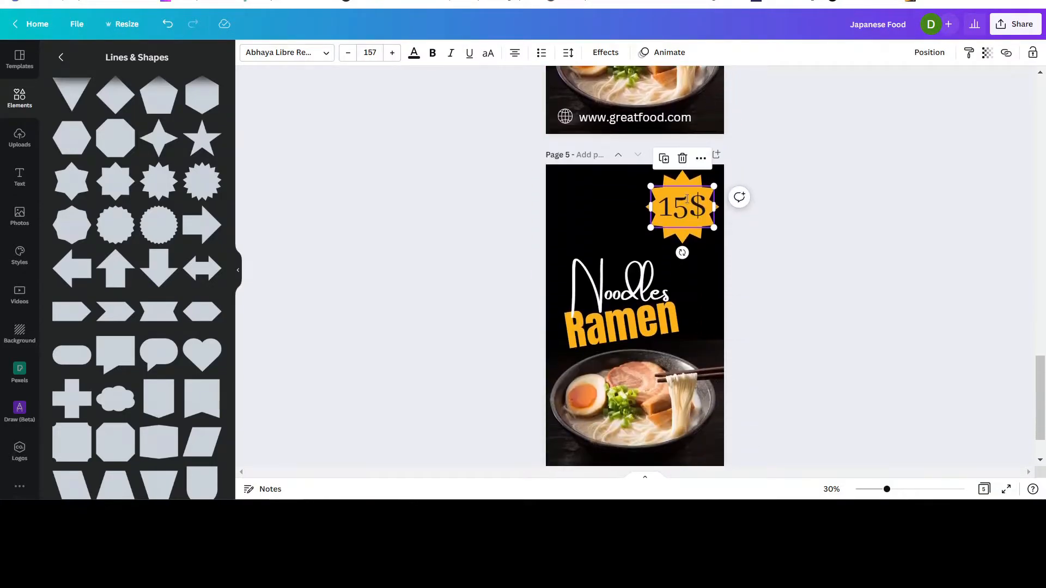
drag(680, 209, 677, 207)
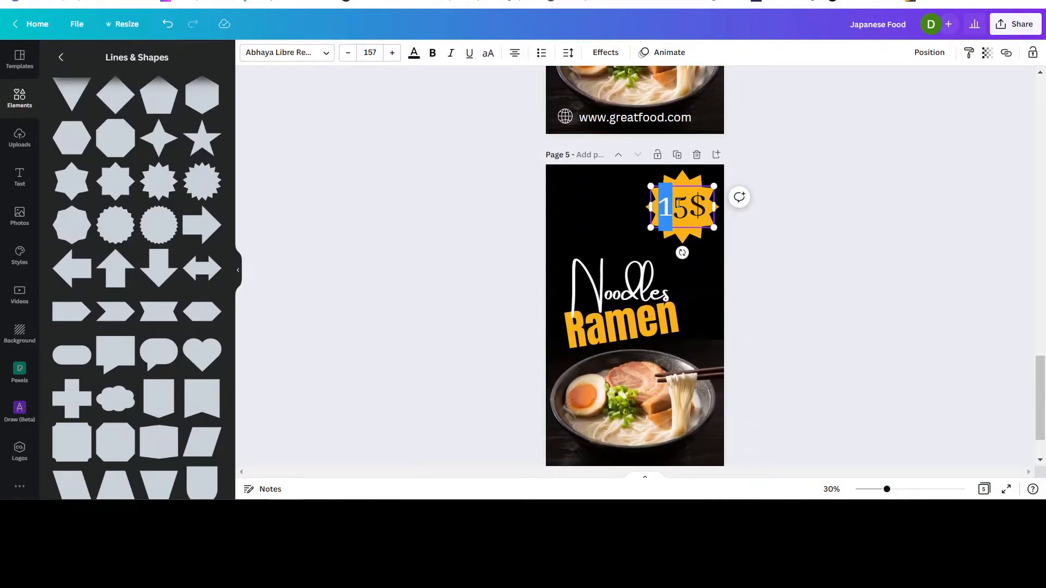
double_click(680, 215)
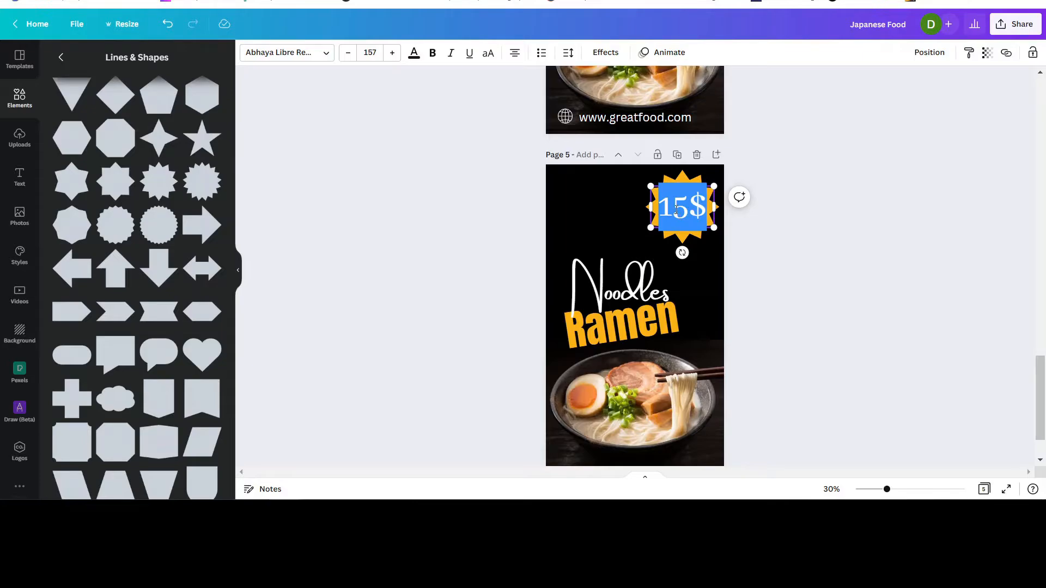
text($)
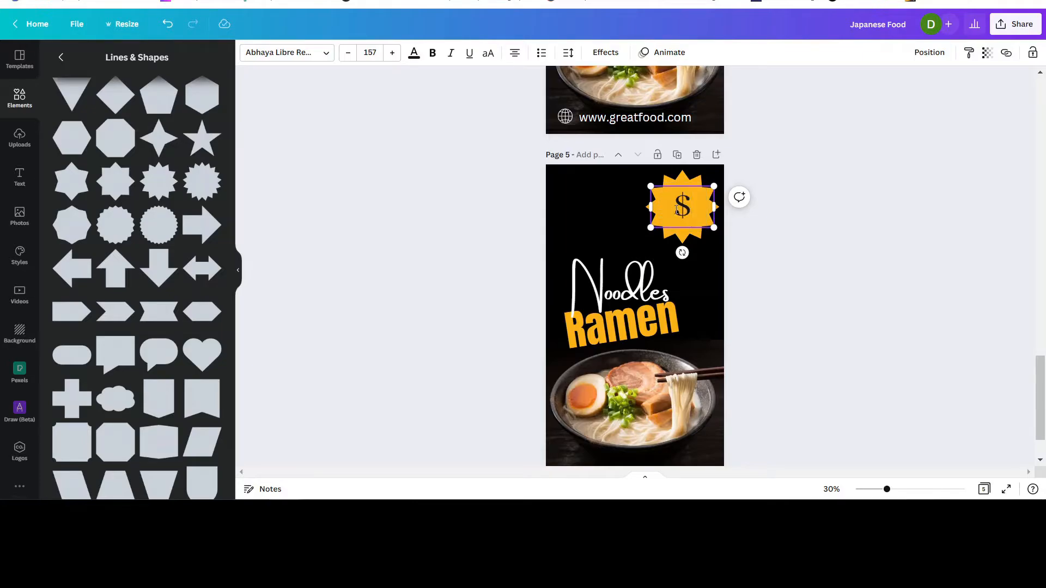
text(5)
- Enlarge the $5 price to about font size 219, centre it on the starburst and toggle bold on it
click(651, 207)
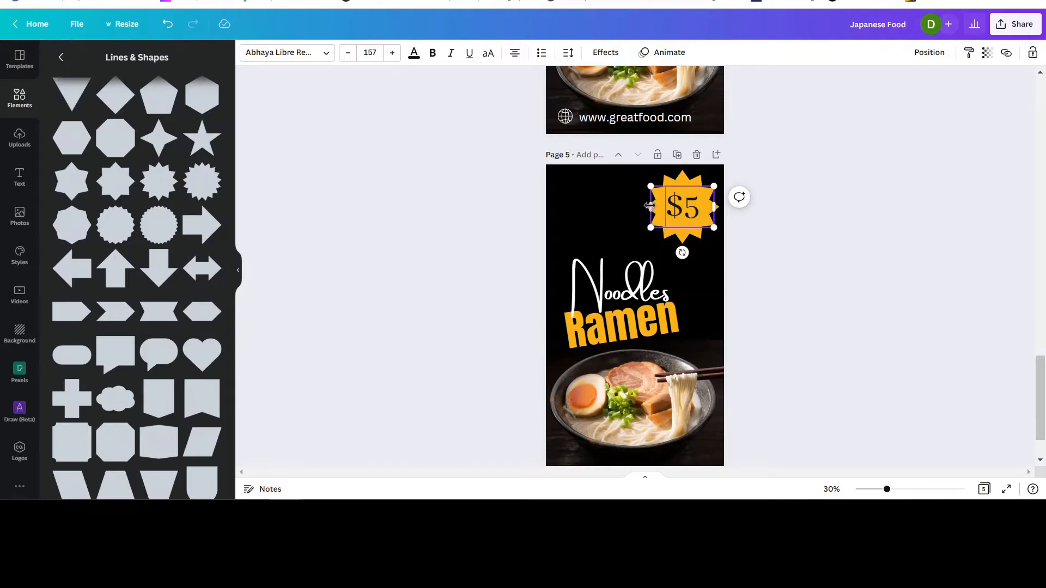
drag(648, 206, 661, 244)
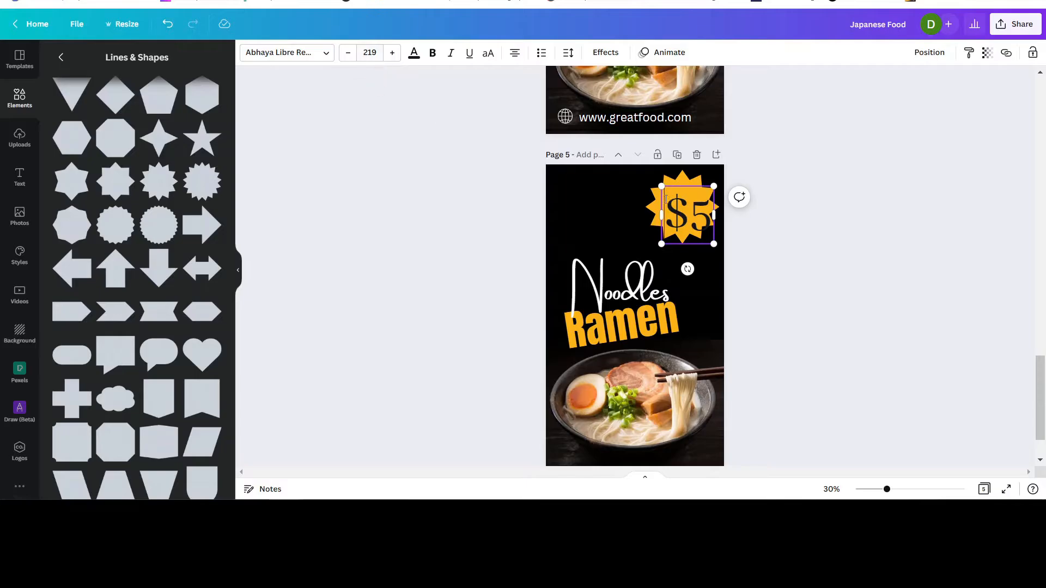
double_click(682, 208)
click(861, 214)
drag(688, 208, 679, 200)
click(432, 54)
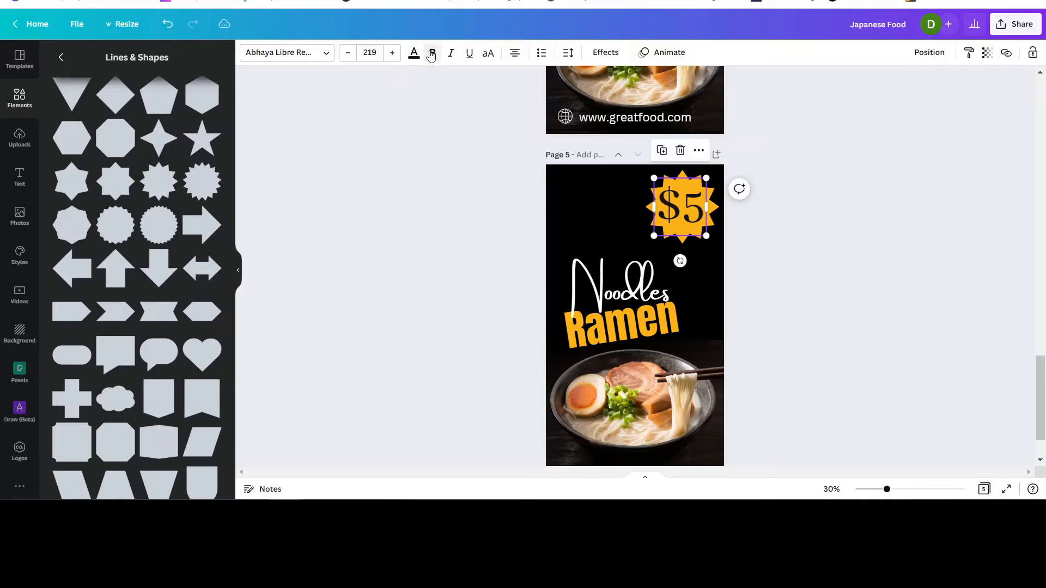
click(872, 287)
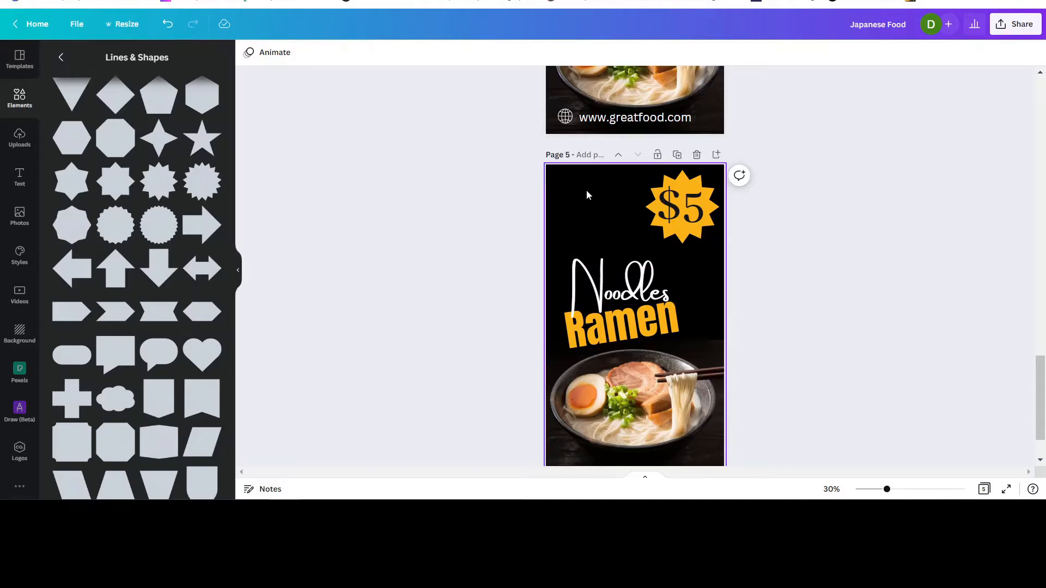
- Examine the order and delivery block and the Limited time offer line on page 4 against page 5
scroll(954, 227, up, 1)
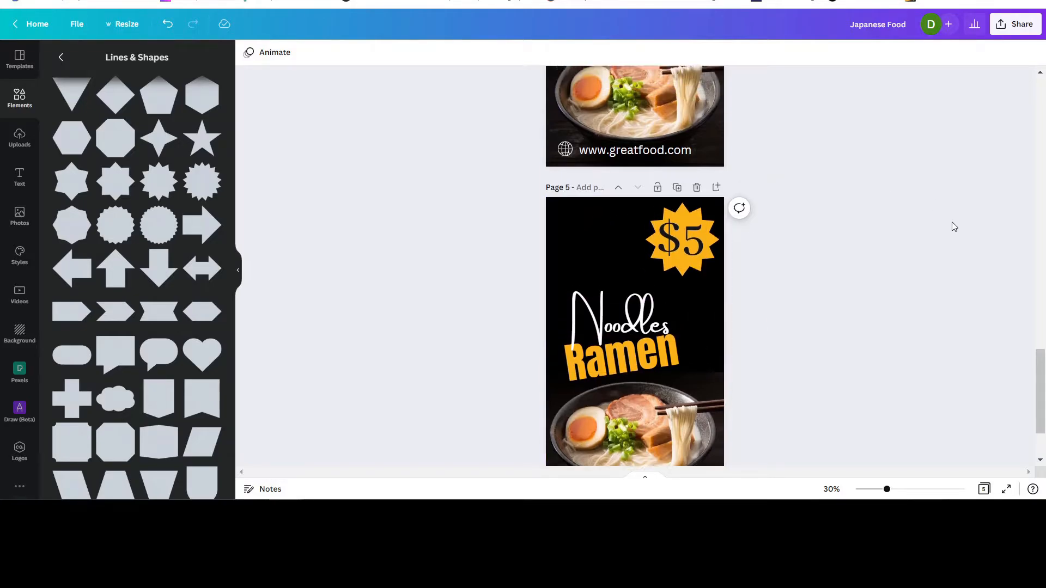
scroll(952, 221, up, 5)
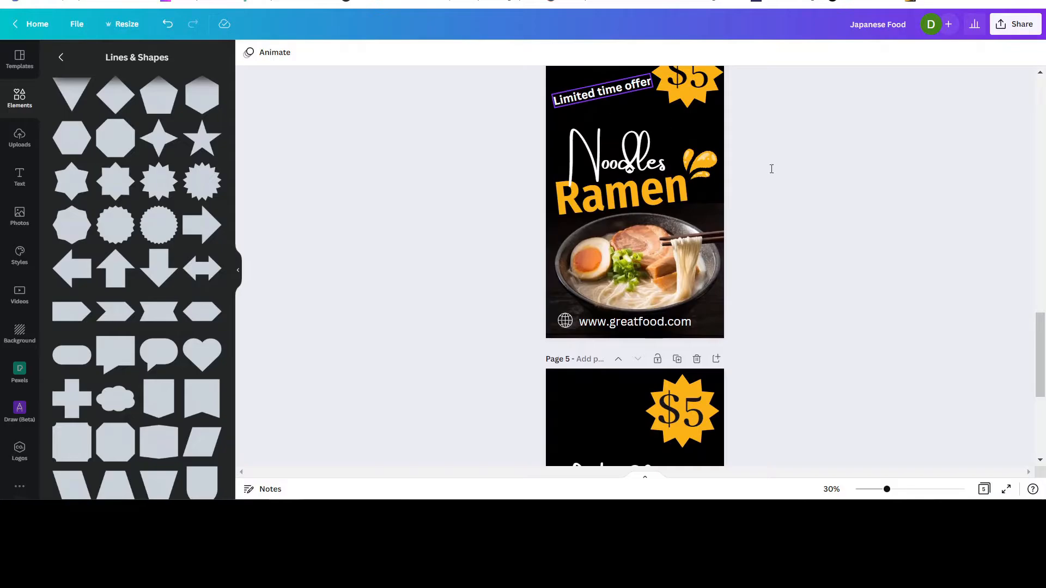
scroll(771, 169, up, 4)
scroll(595, 198, down, 8)
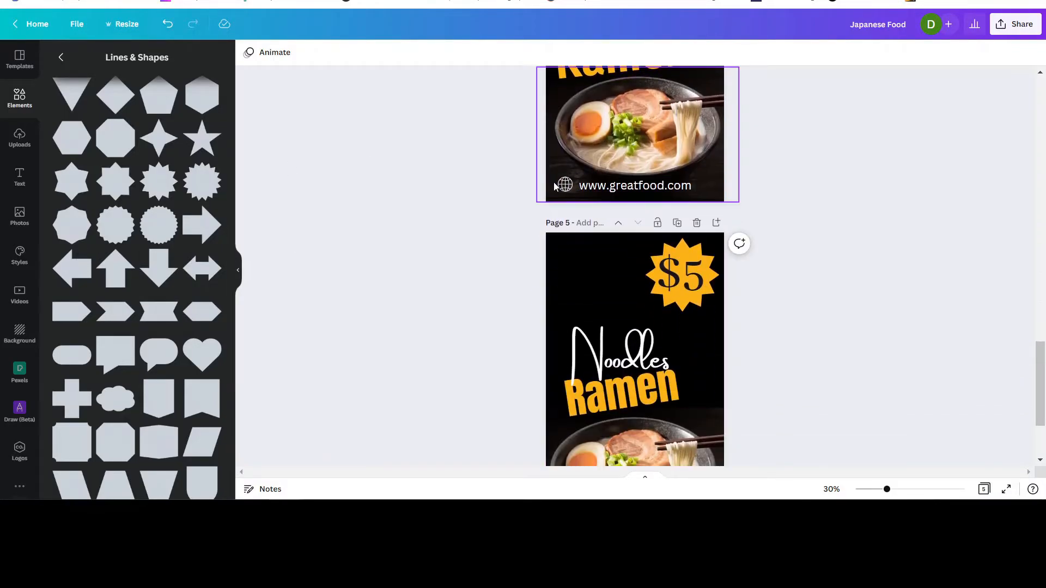
scroll(599, 136, up, 6)
click(593, 113)
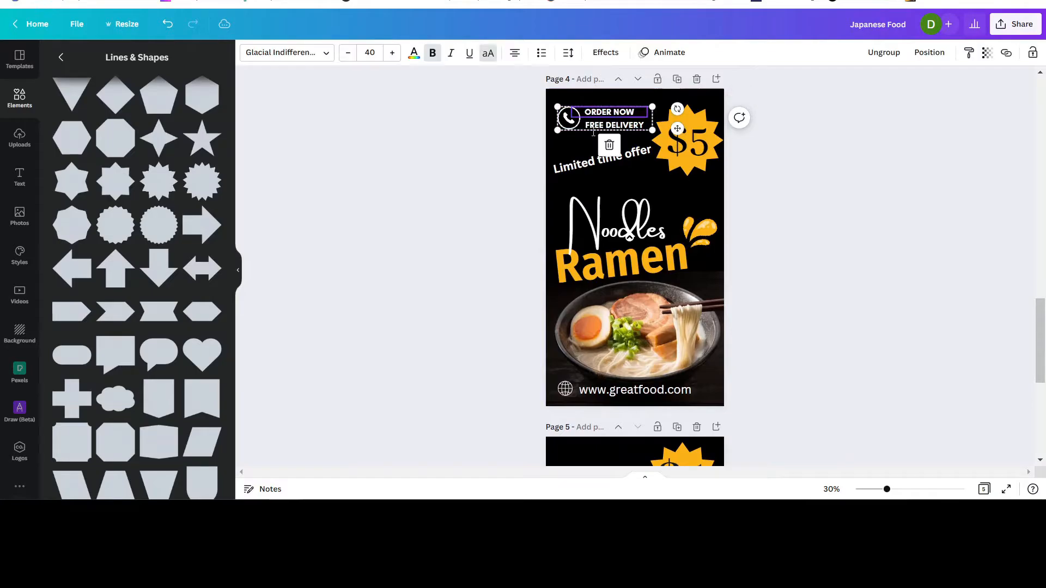
click(581, 160)
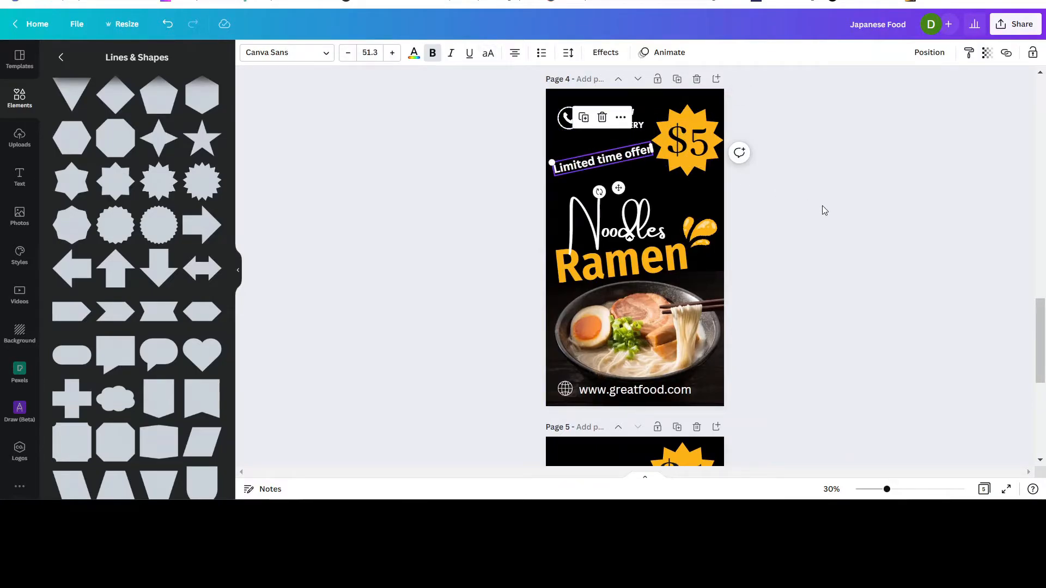
scroll(832, 218, down, 8)
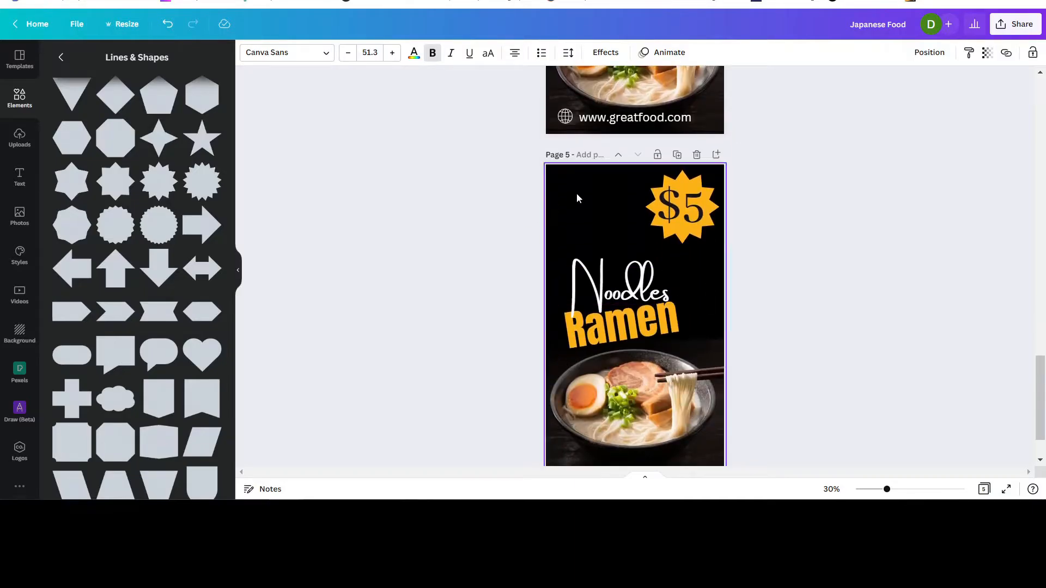
- Add the heading Order now to page 5 and place it at the poster's upper left, beside the $5 starburst
click(20, 175)
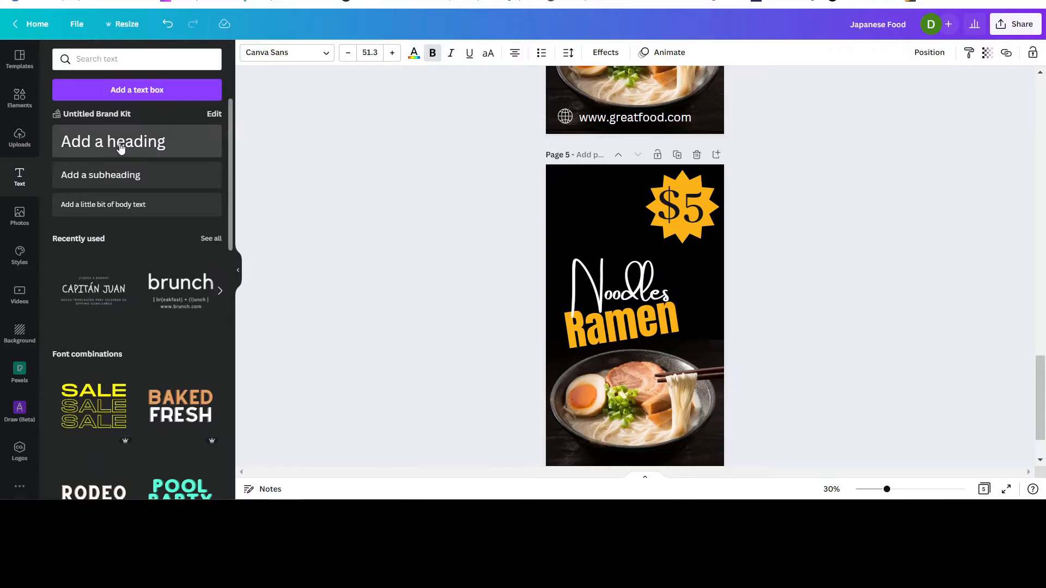
click(118, 143)
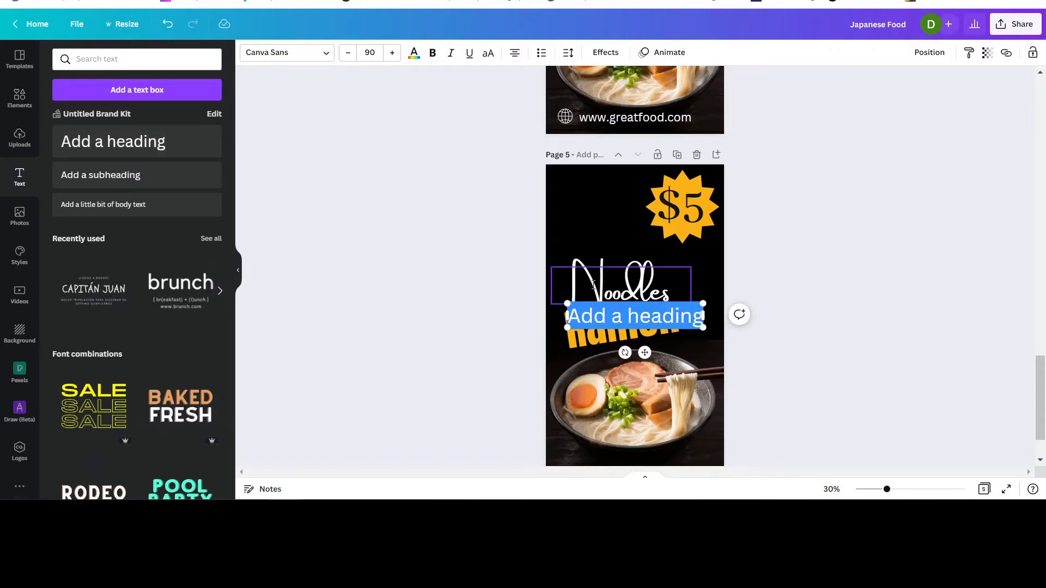
text(Order now)
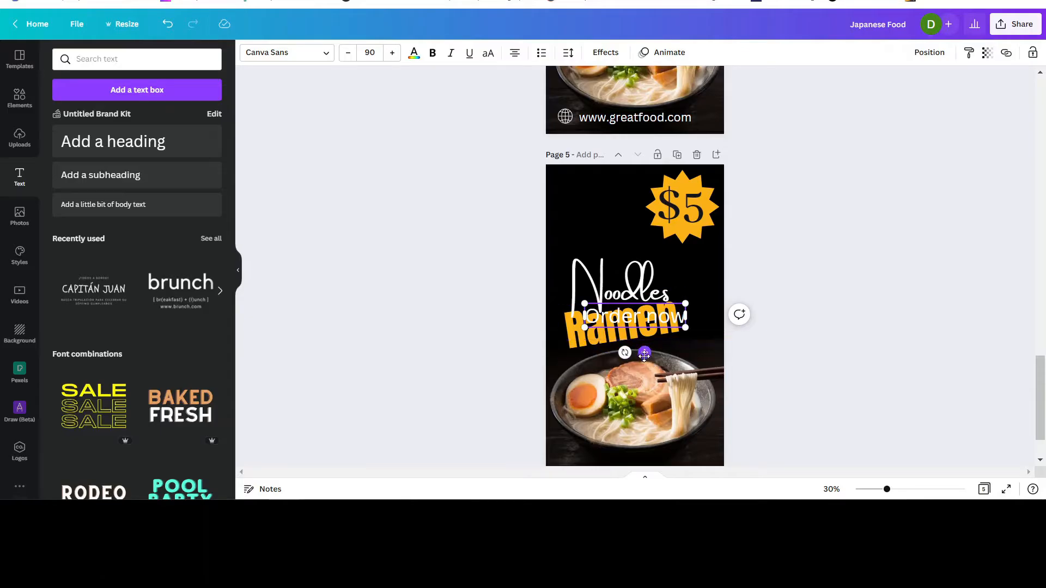
drag(646, 355, 611, 228)
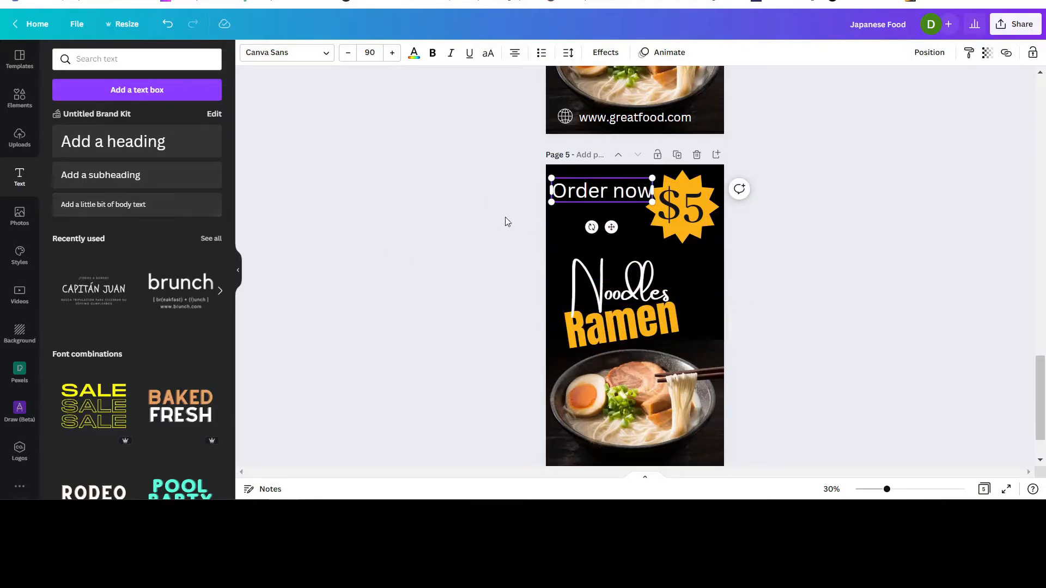
- Add a second heading on page 5 reading Free Delivery, beneath the Order now text
click(99, 142)
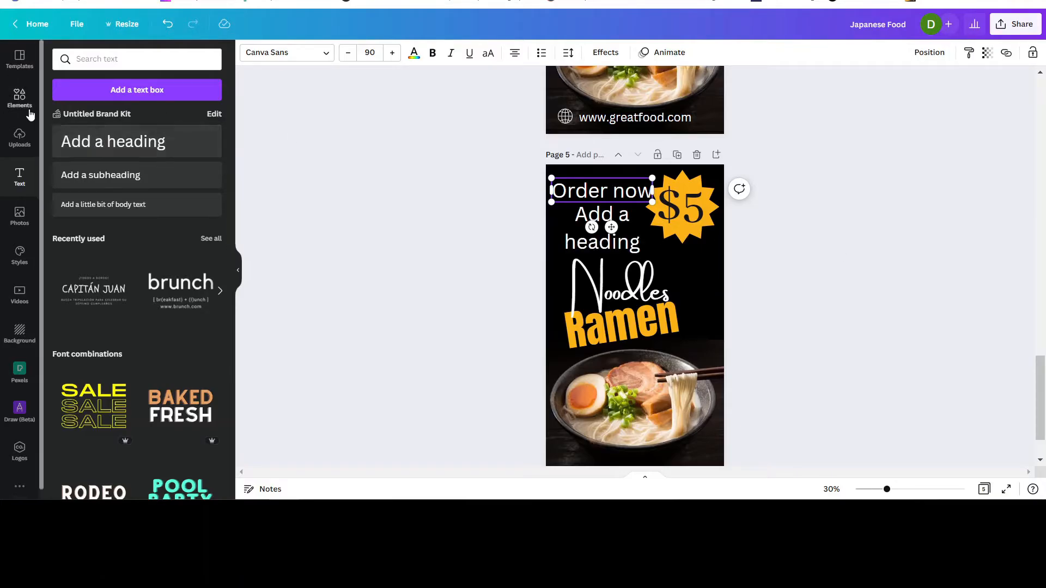
double_click(624, 246)
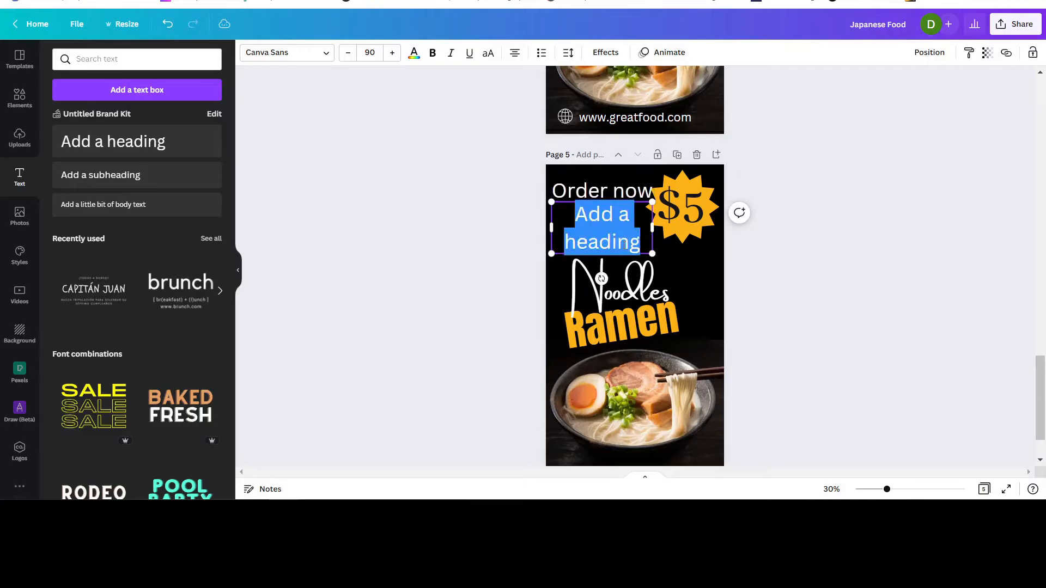
click(641, 238)
key(ctrl+a)
text(F)
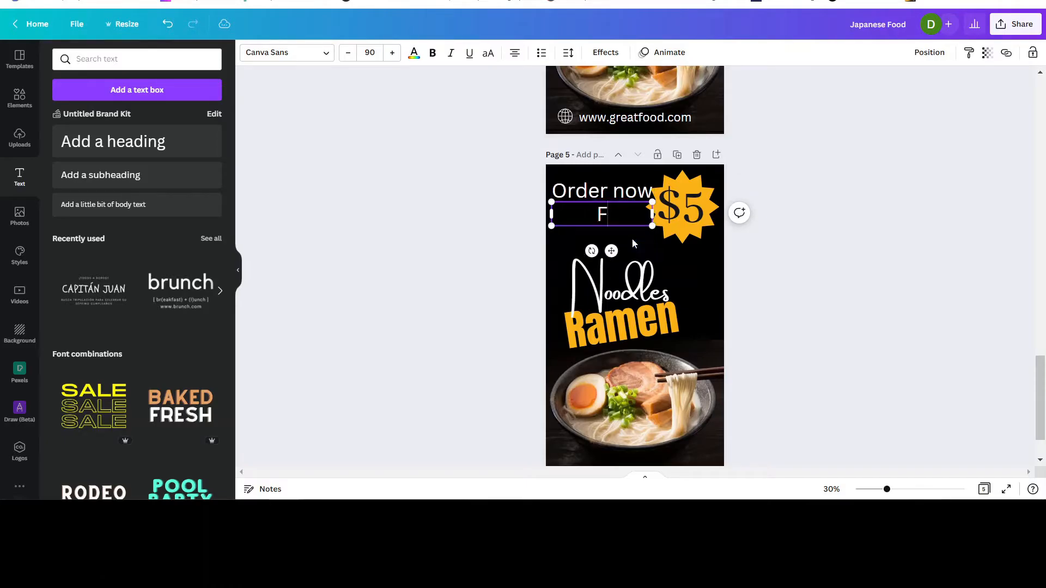
text(ree Delivery)
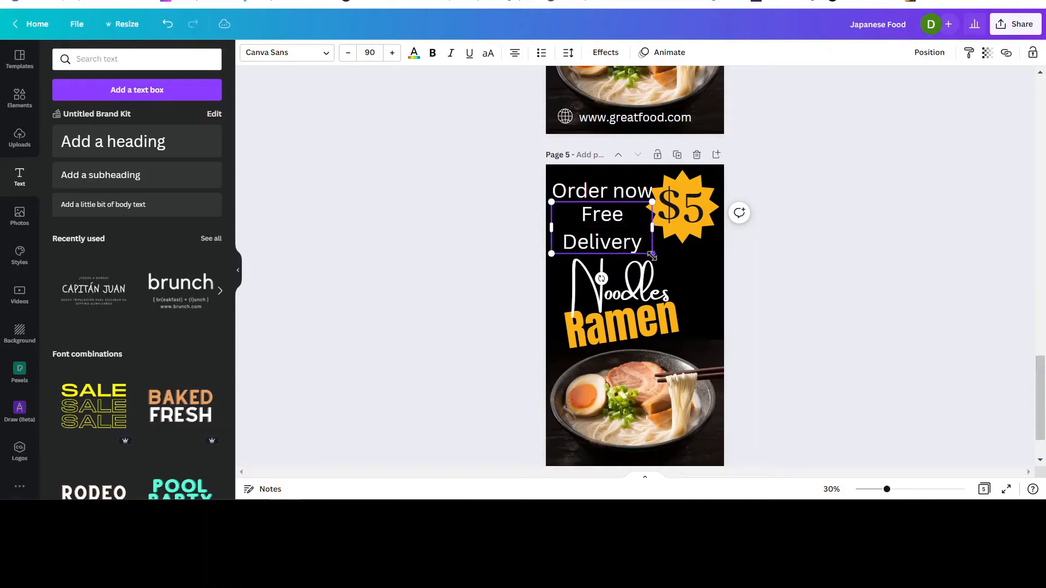
- Shrink the Free Delivery text to about font size 51.5 and centre it under Order now
drag(651, 255, 633, 217)
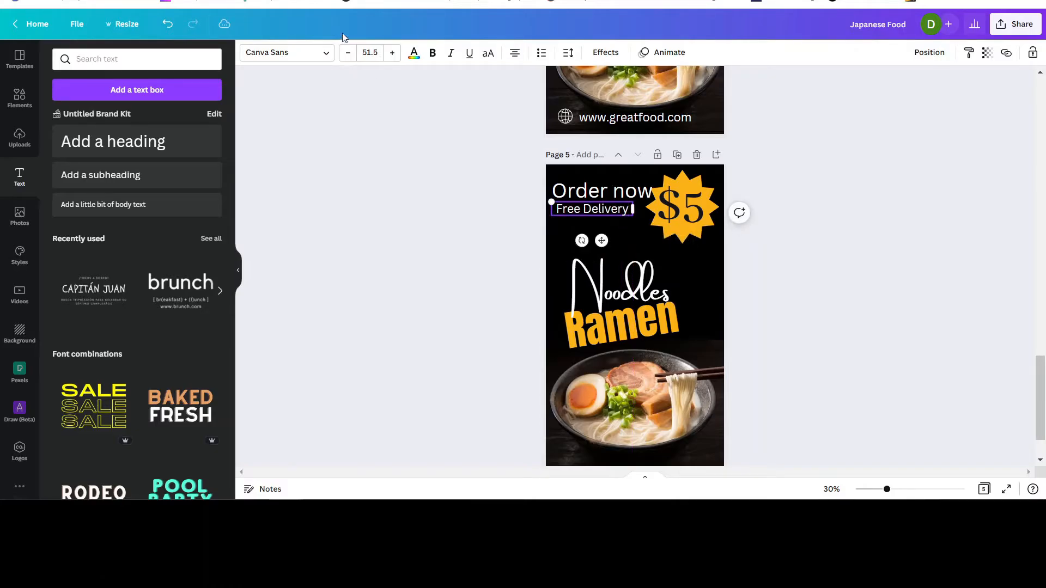
click(432, 53)
drag(601, 240, 613, 248)
- Shrink the Order now text to about font size 67.8, make it bold and centre it above Free Delivery
click(551, 192)
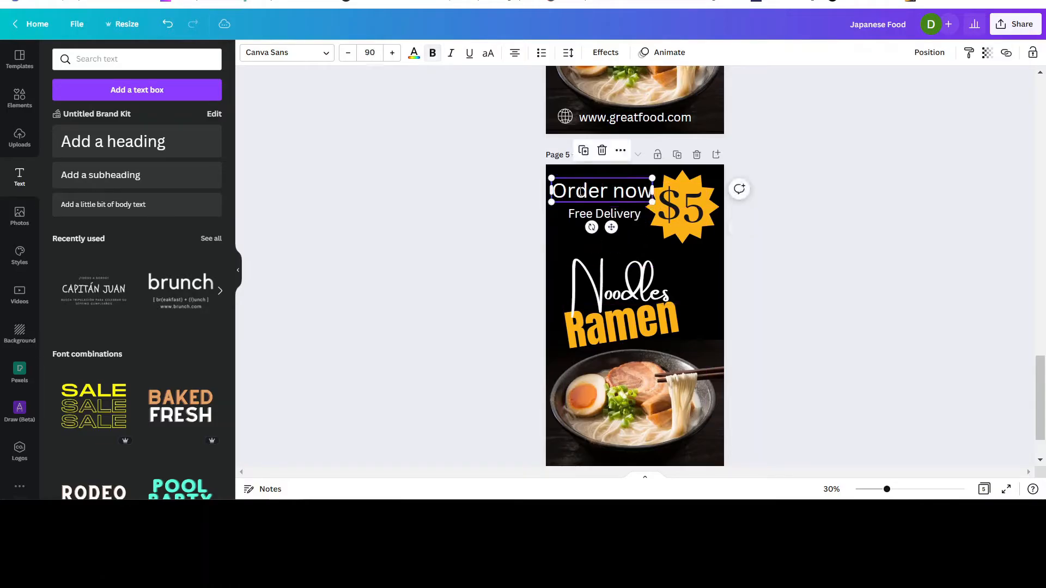
drag(549, 201, 576, 195)
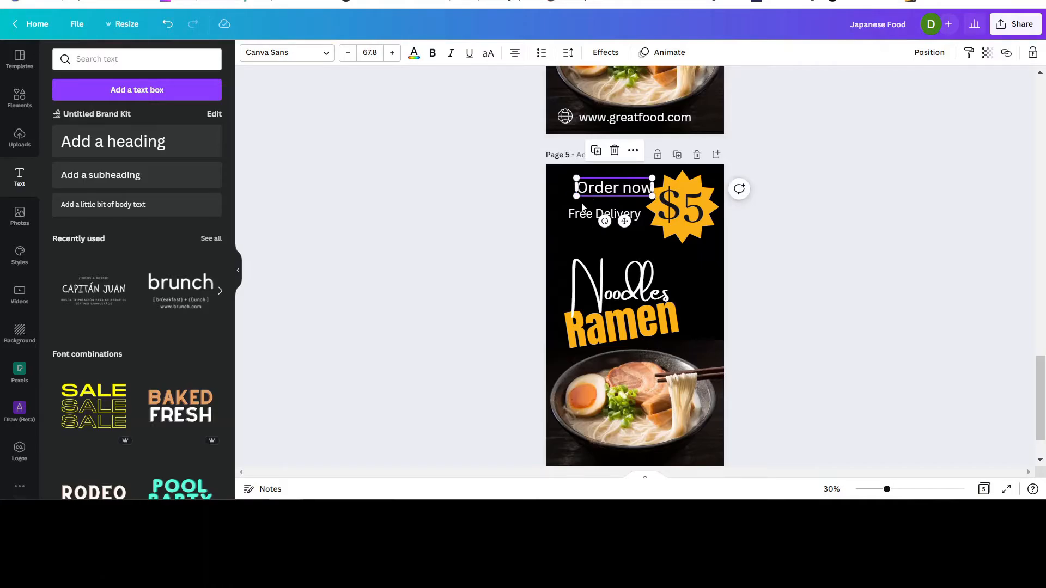
click(434, 53)
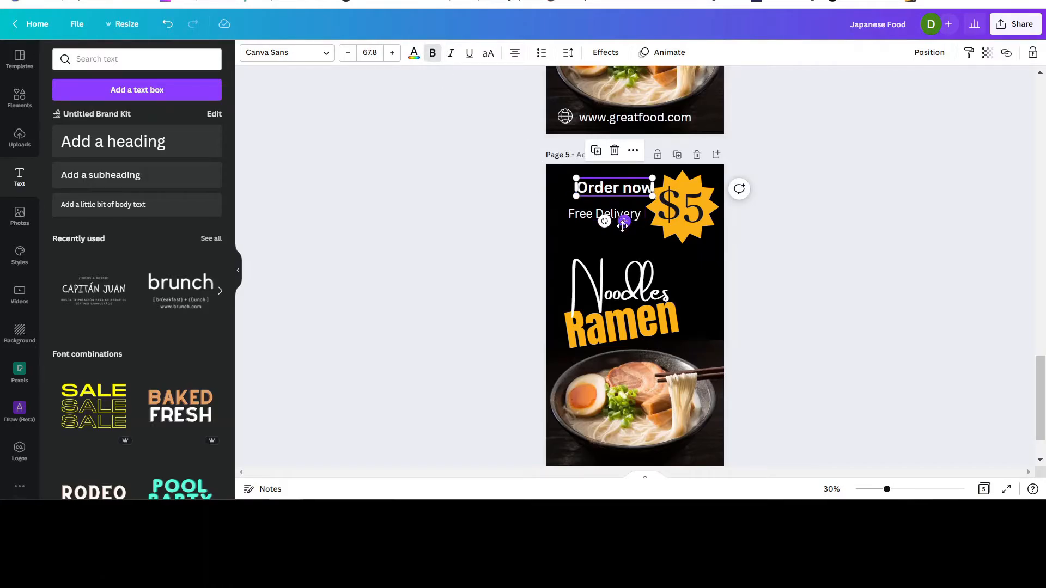
drag(623, 225, 611, 230)
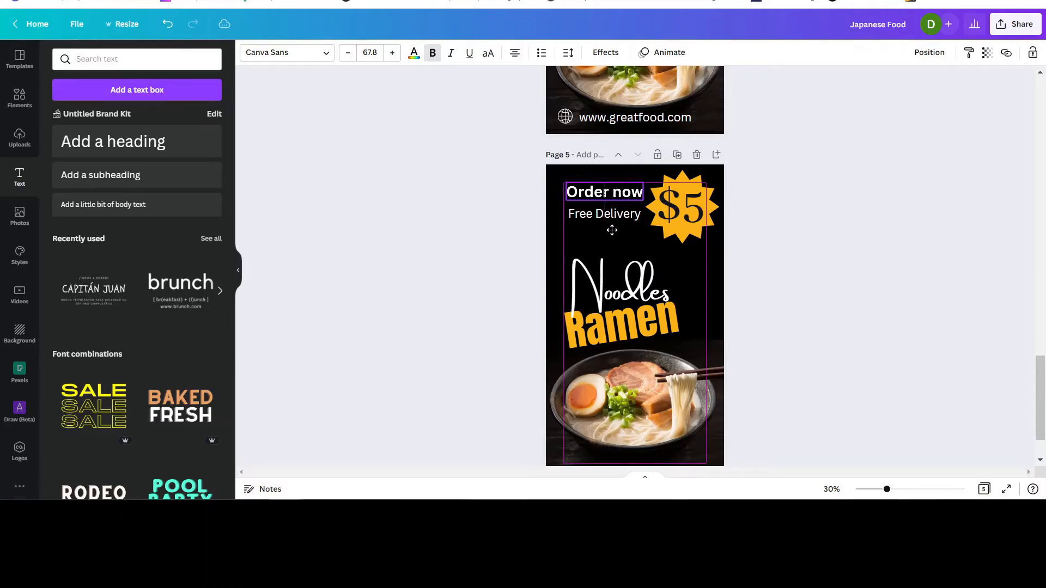
- Make the Free Delivery text on page 5 bold
click(603, 215)
double_click(578, 214)
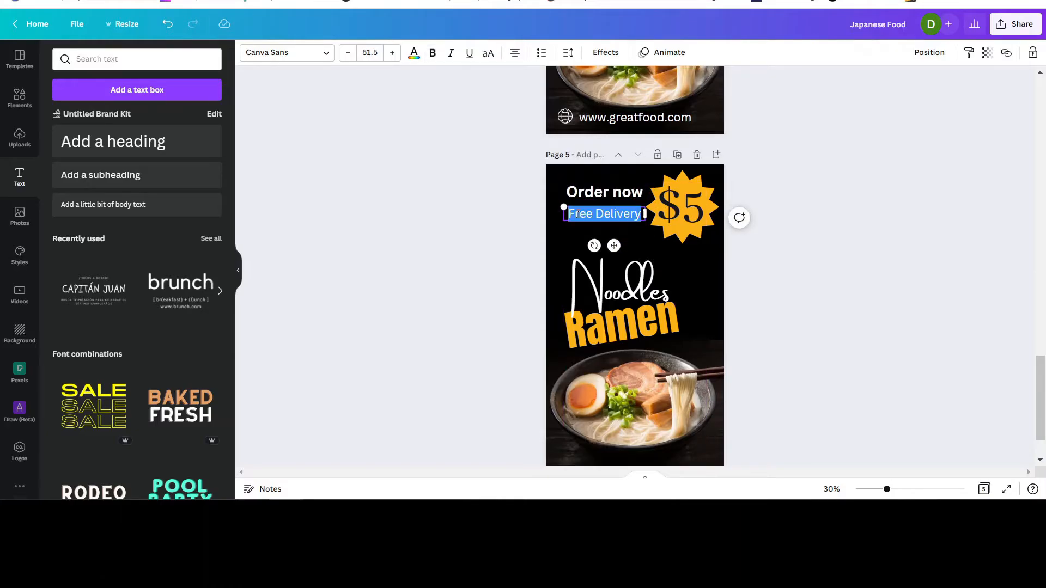
click(432, 53)
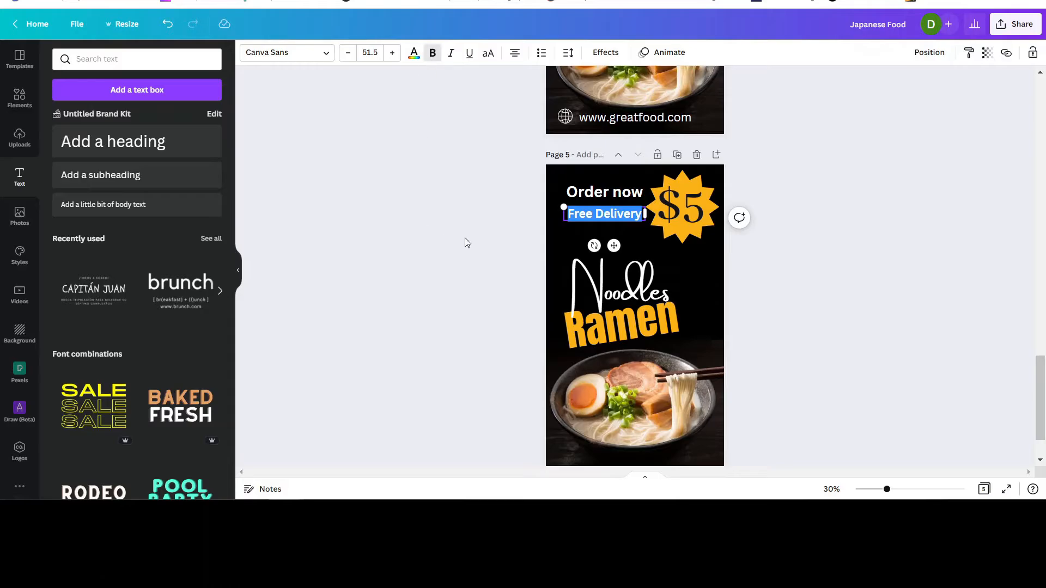
click(878, 185)
- Check the order and delivery block on page 4 and enlarge page 5's Free Delivery text to about font size 58.6
scroll(809, 220, up, 6)
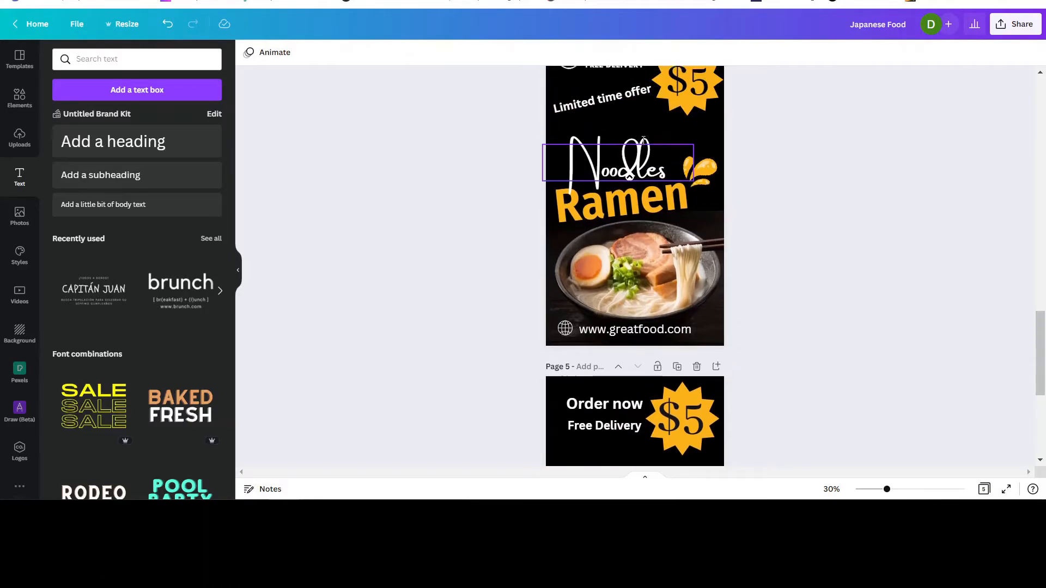
click(596, 181)
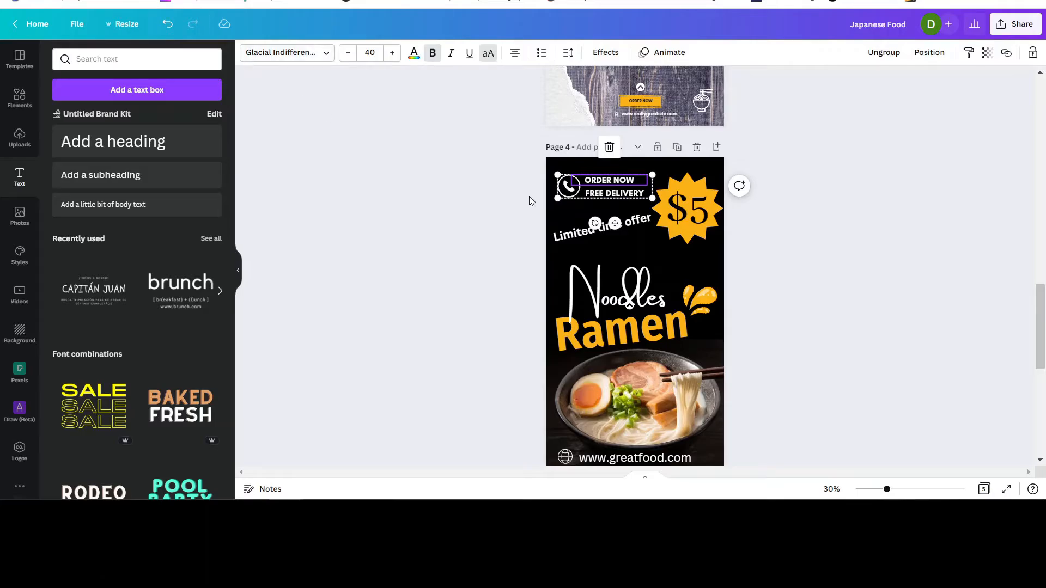
scroll(527, 198, down, 5)
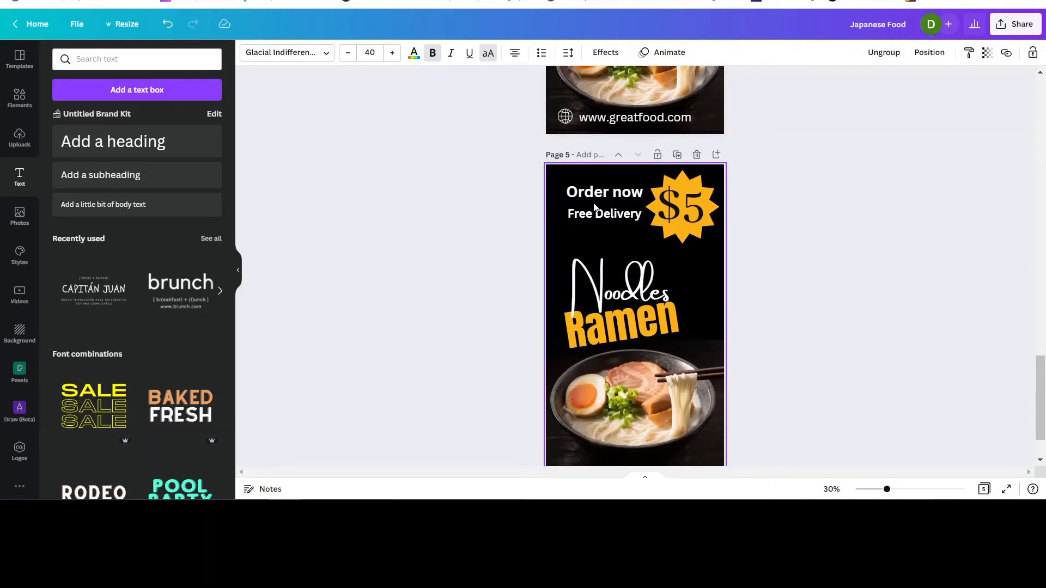
click(587, 216)
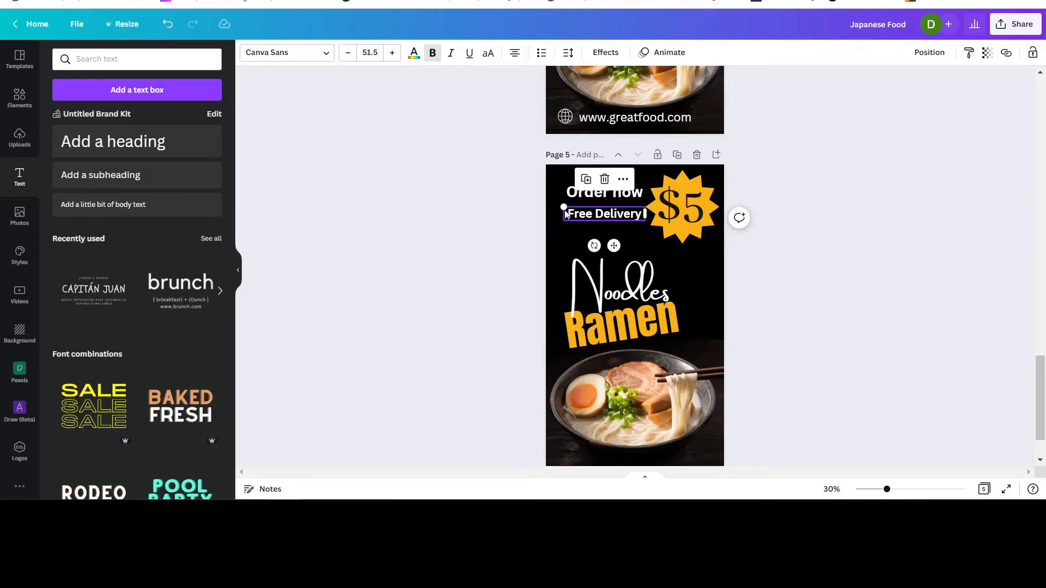
drag(562, 205, 552, 204)
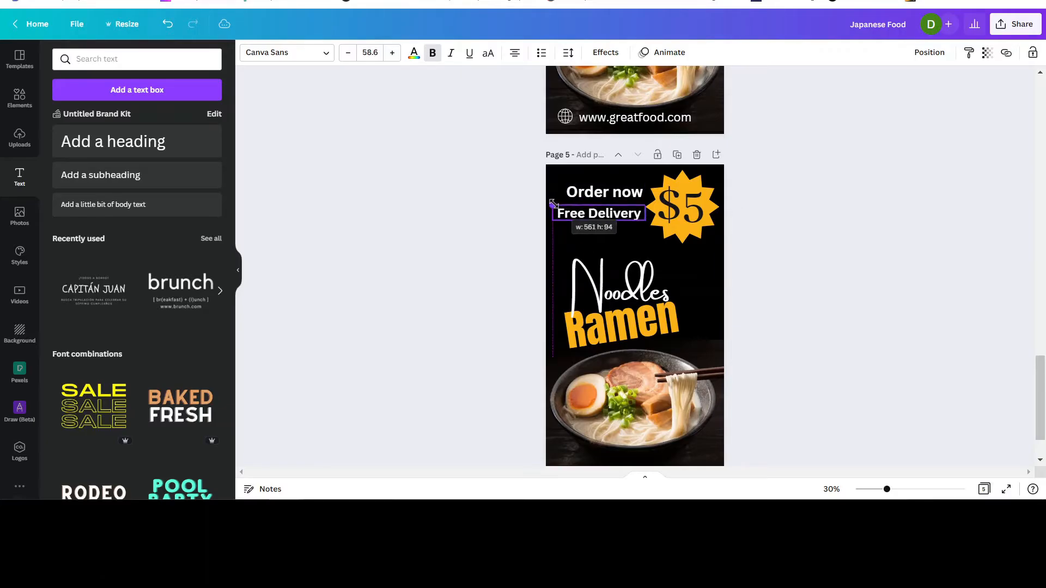
- Shrink the Order now text to about font size 59.1 and move it slightly up, closer to the starburst
click(642, 199)
drag(643, 200, 634, 198)
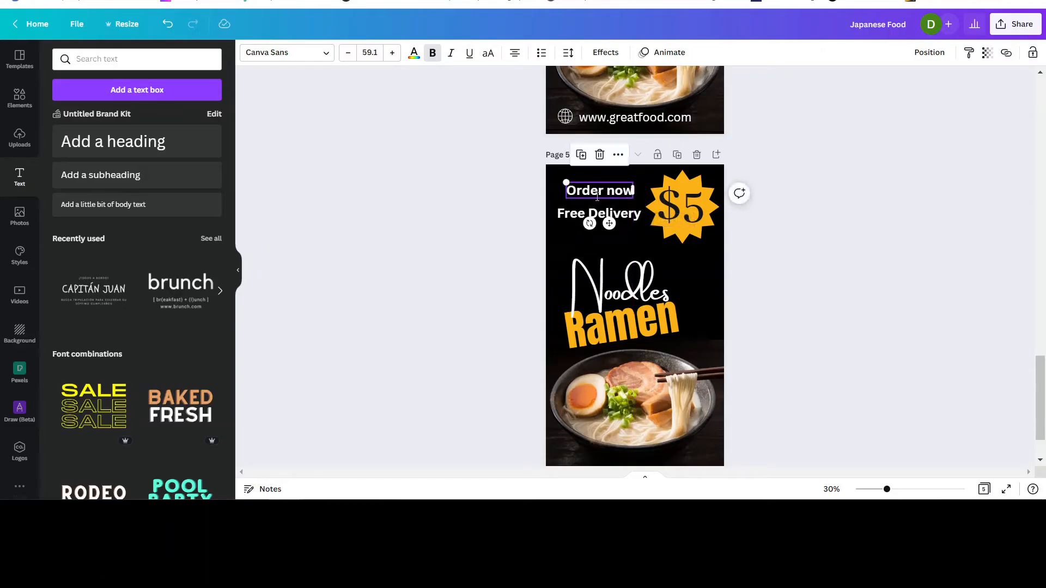
mouse_move(610, 226)
mouse_down()
mouse_move(632, 215)
mouse_move(617, 221)
mouse_up()
- Shrink the Free Delivery text to about font size 47.1 and move it up directly beneath Order now
click(616, 217)
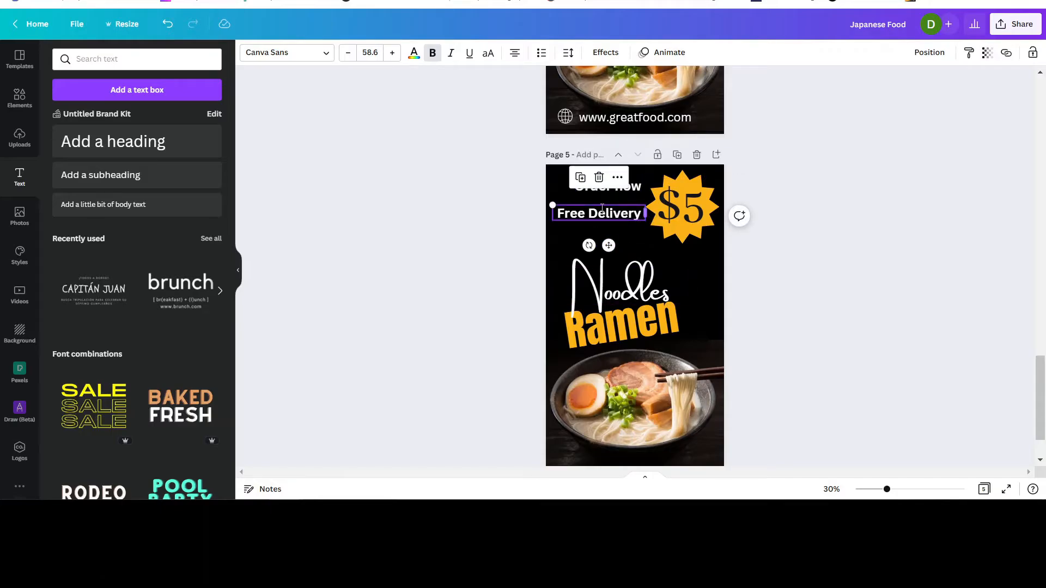
drag(554, 203, 571, 204)
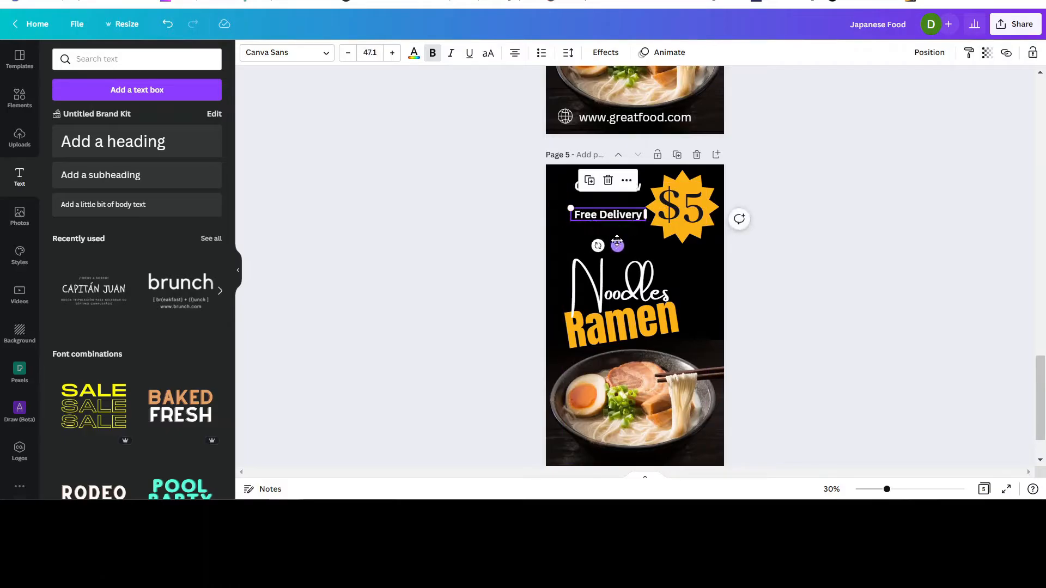
drag(617, 245, 617, 236)
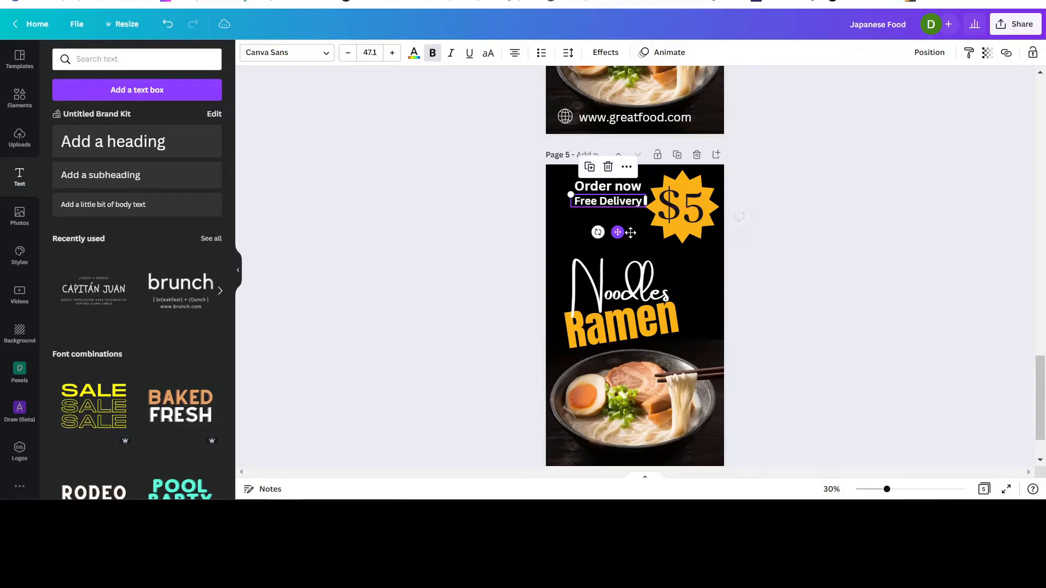
click(575, 223)
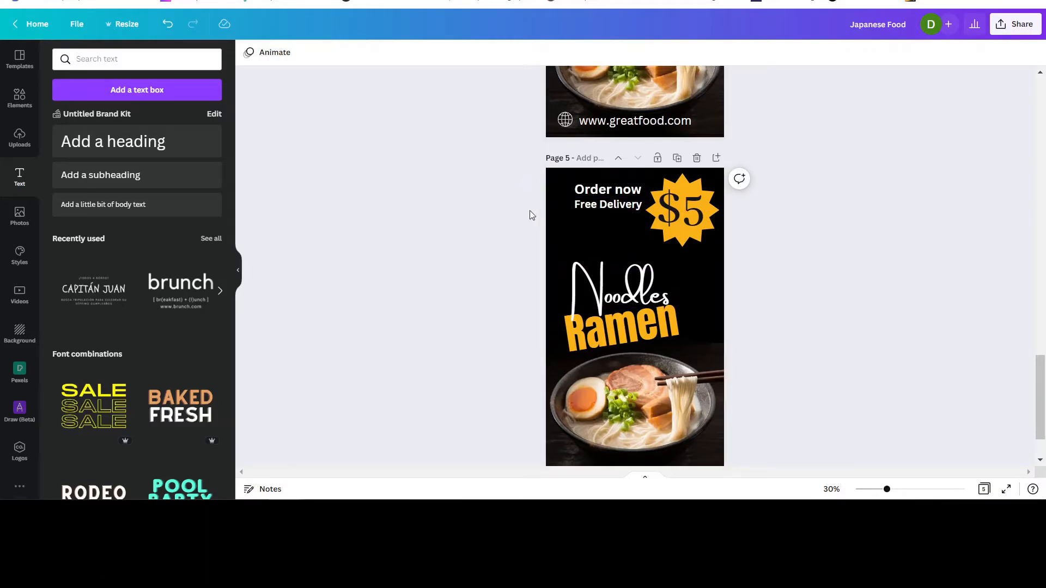
- Search the elements for phone and add the circled handset icon matching the one on page 4
scroll(528, 210, up, 4)
scroll(555, 128, up, 3)
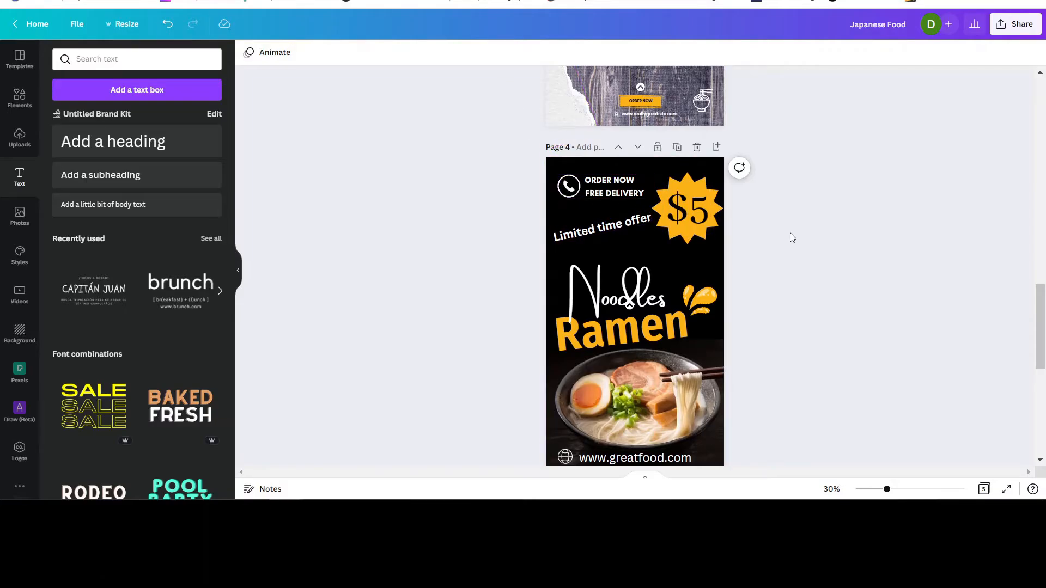
scroll(790, 233, down, 4)
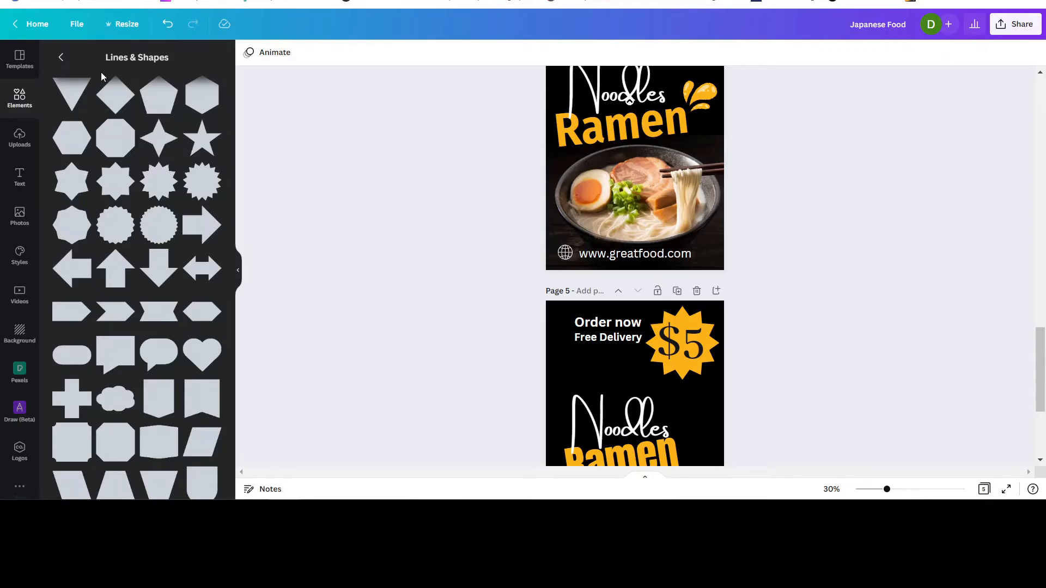
click(19, 100)
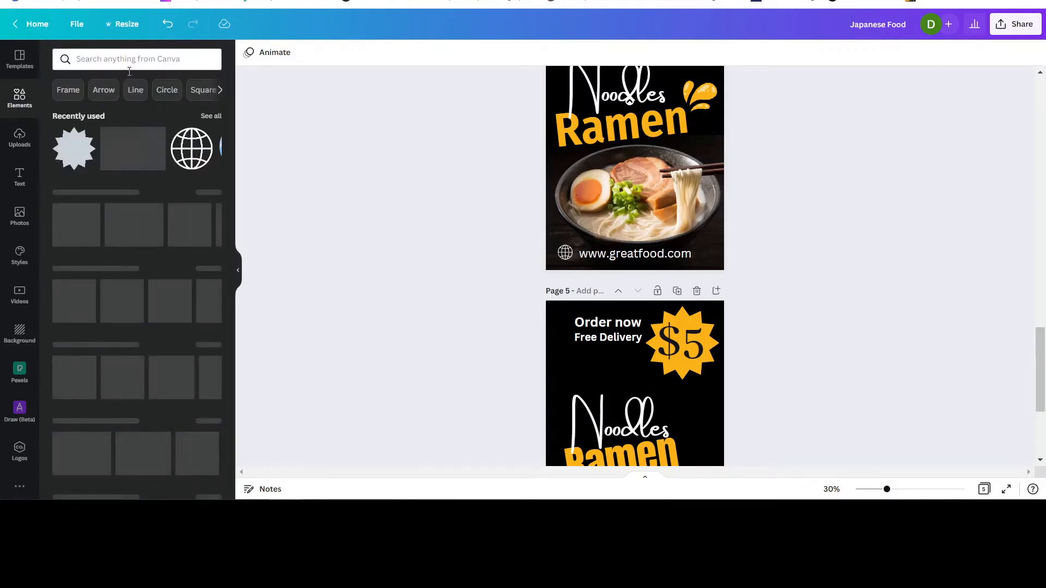
click(132, 52)
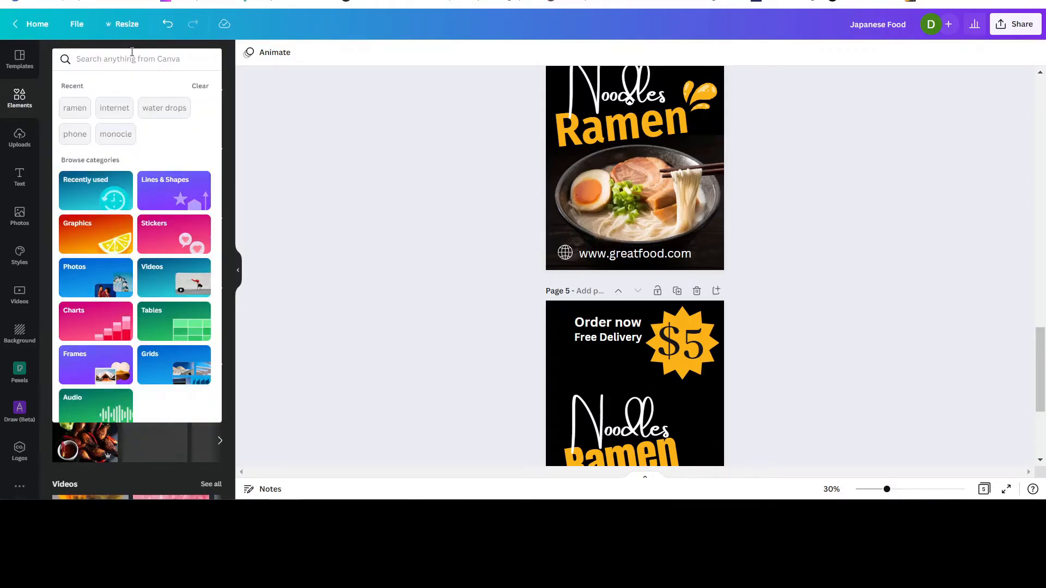
text(phone)
key(Return)
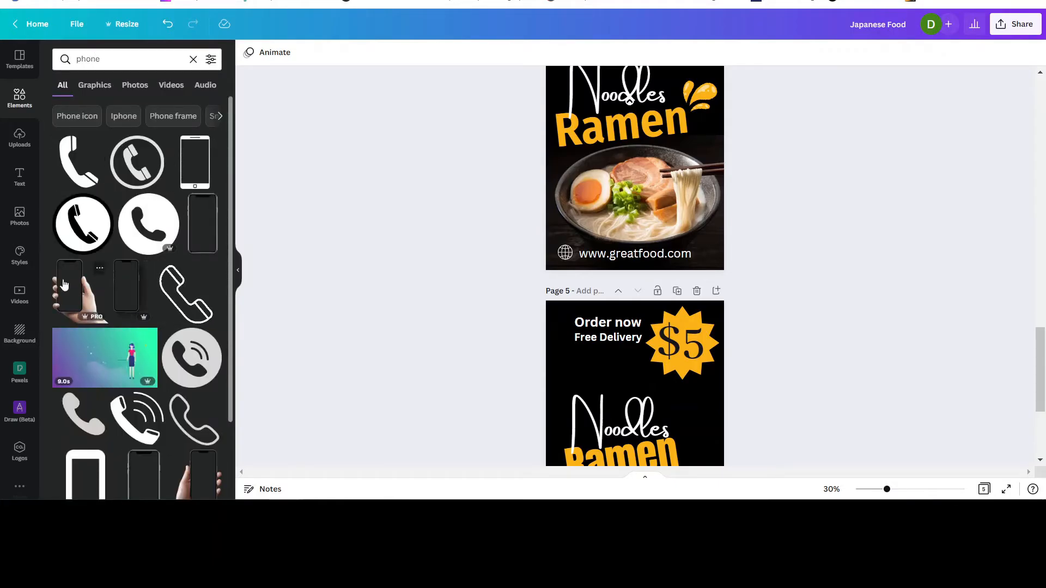
scroll(92, 287, down, 1)
scroll(109, 272, down, 5)
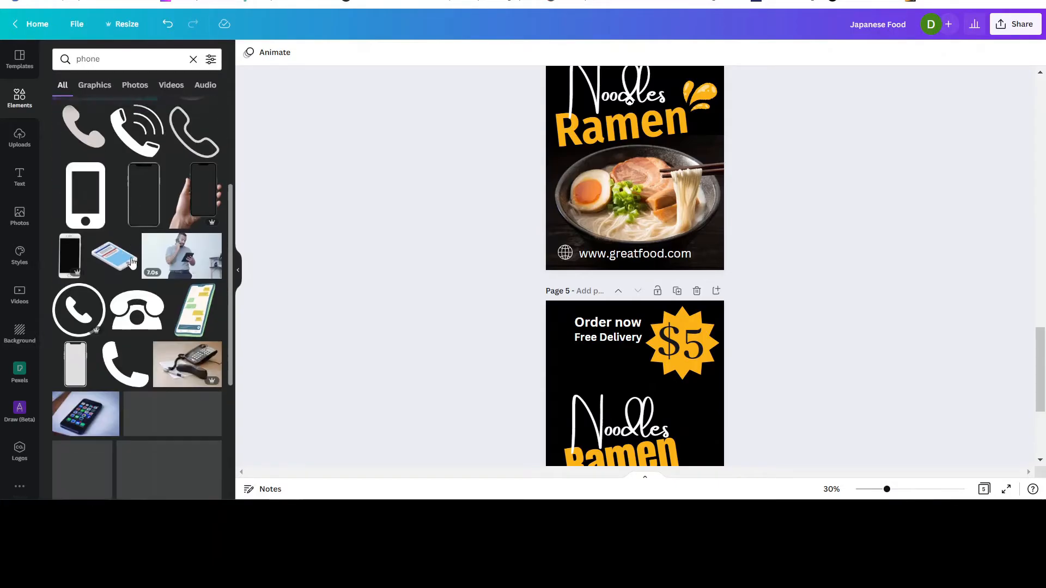
click(73, 304)
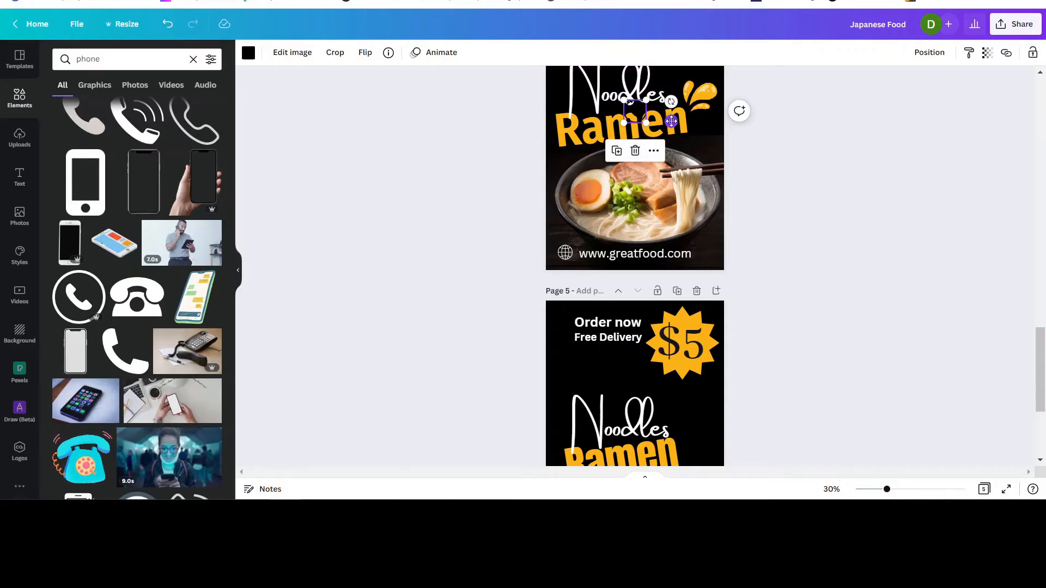
- Move the phone icon onto page 5 below the Free Delivery text and recolour it white
drag(671, 121, 607, 367)
scroll(941, 323, down, 3)
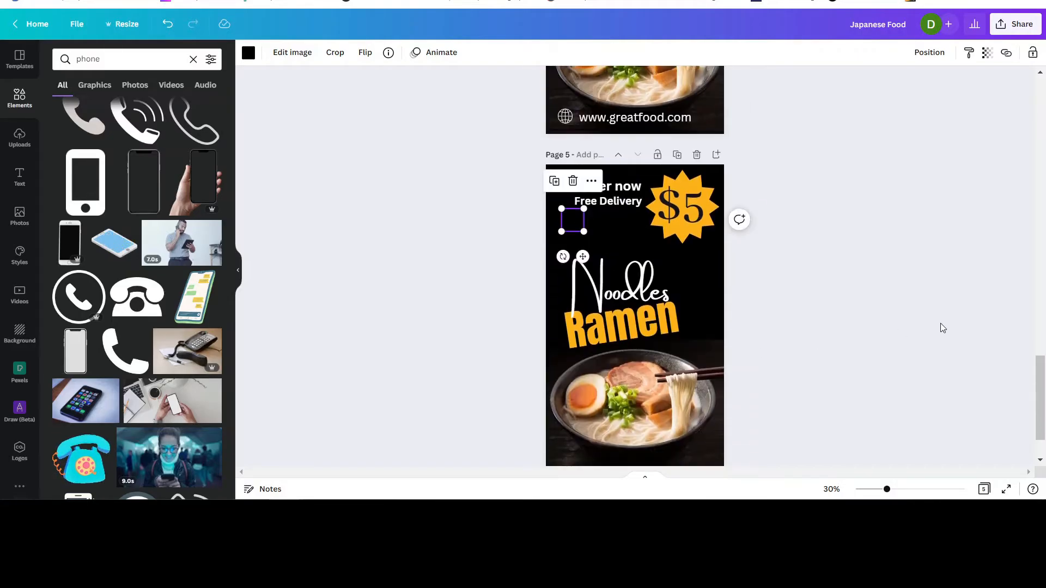
scroll(940, 323, down, 2)
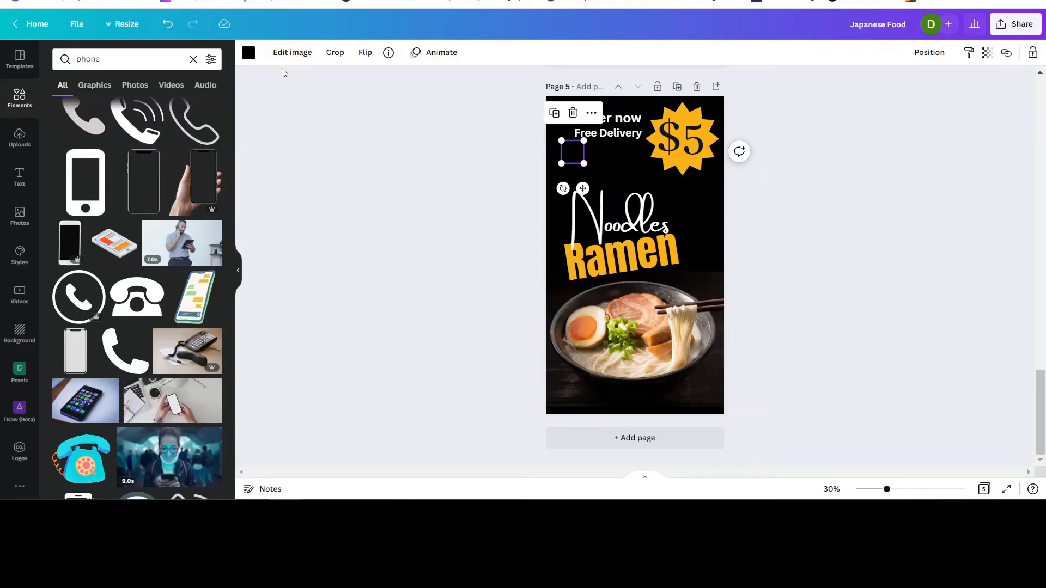
click(249, 53)
click(93, 170)
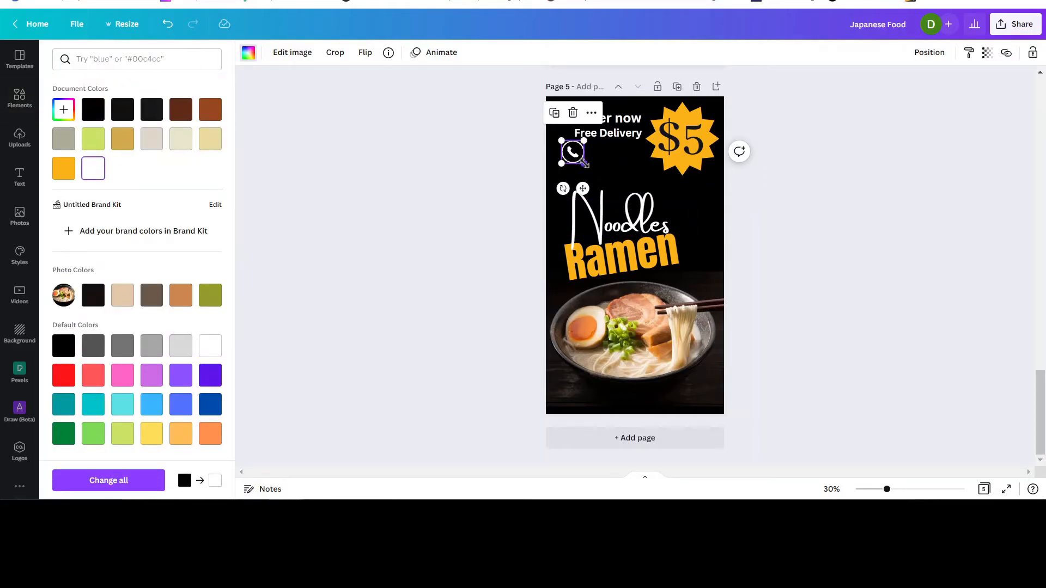
- Shrink the white phone icon slightly and place it beside the Order now text, near the poster's edge
drag(573, 154, 564, 122)
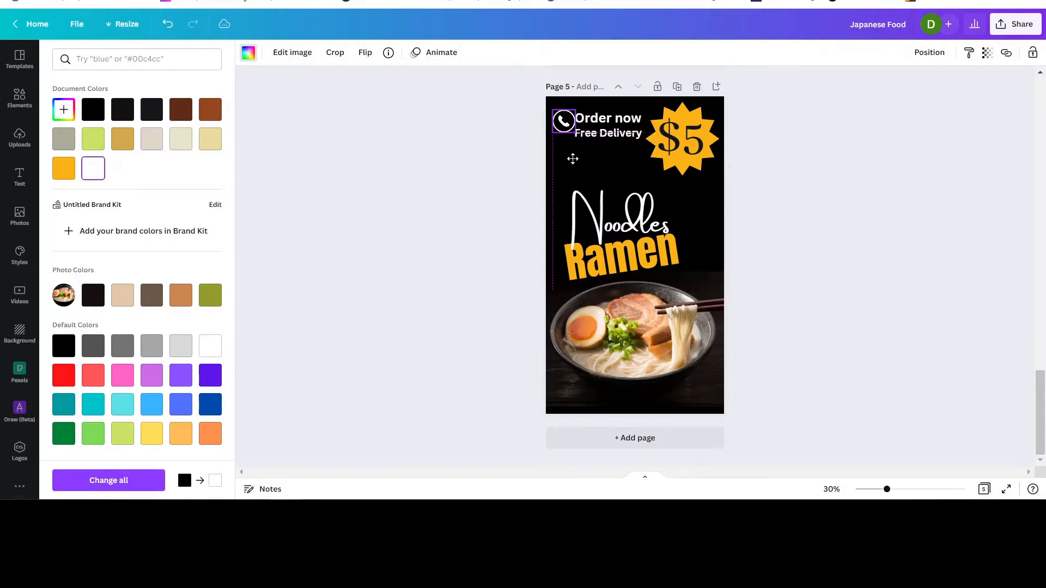
drag(572, 159, 570, 127)
click(592, 132)
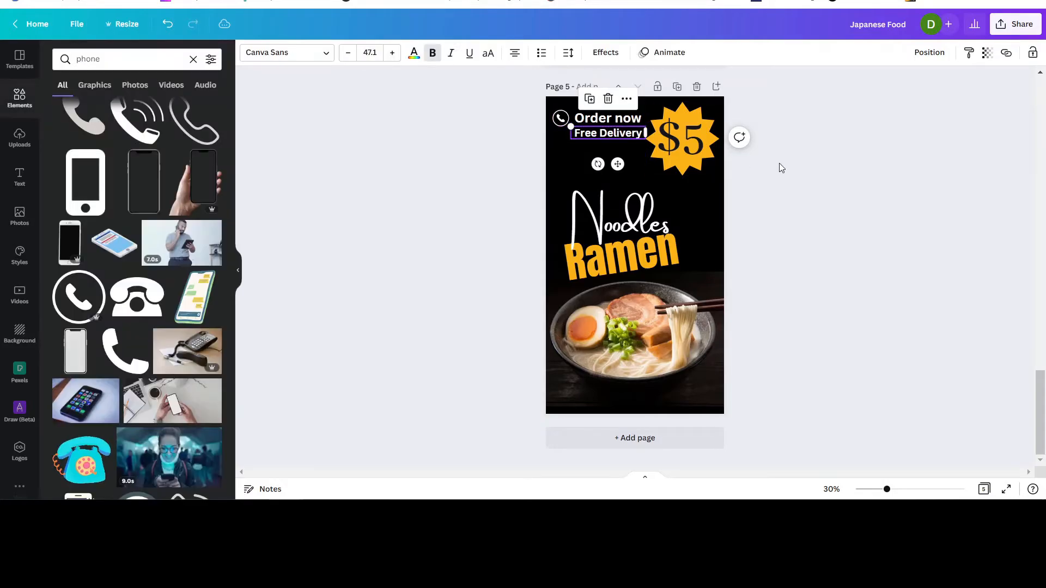
click(870, 224)
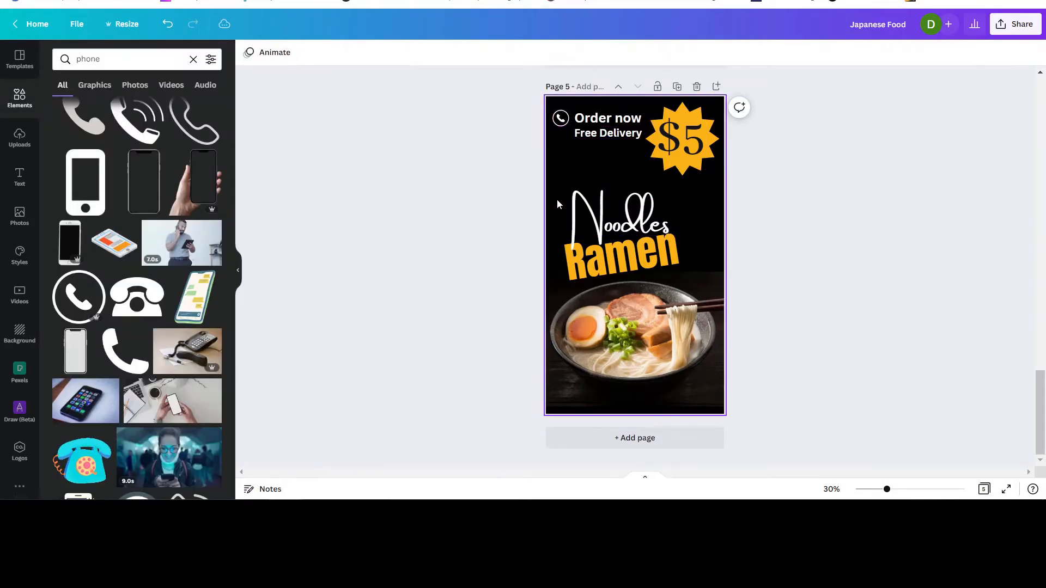
- Duplicate the Free Delivery text, move the copy below the original and enlarge it to font size 71.6
click(621, 135)
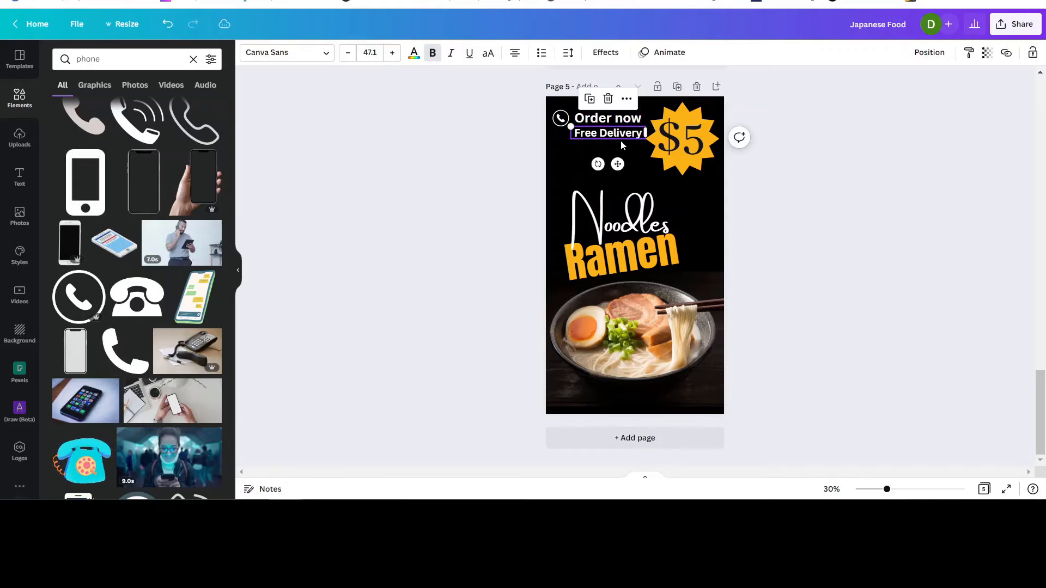
click(588, 99)
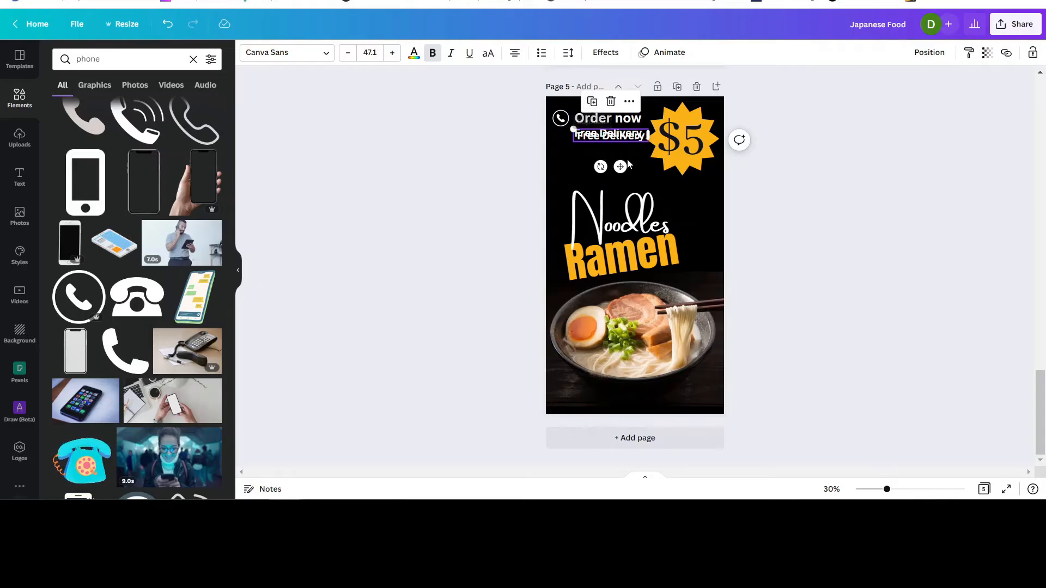
drag(620, 166, 618, 194)
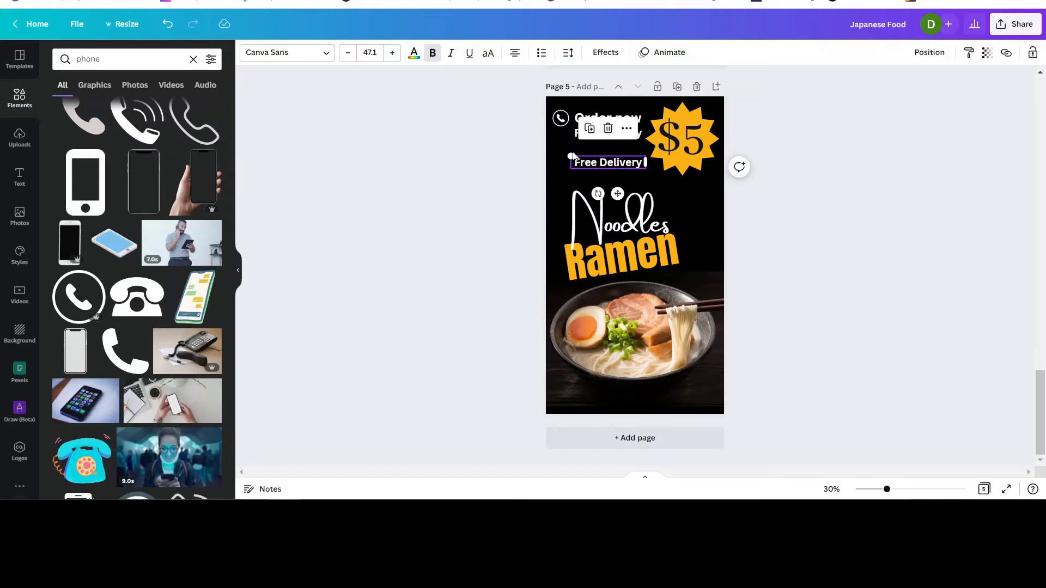
drag(571, 156, 532, 150)
- Replace the copied text with "Limited Time Offer"
triple_click(569, 156)
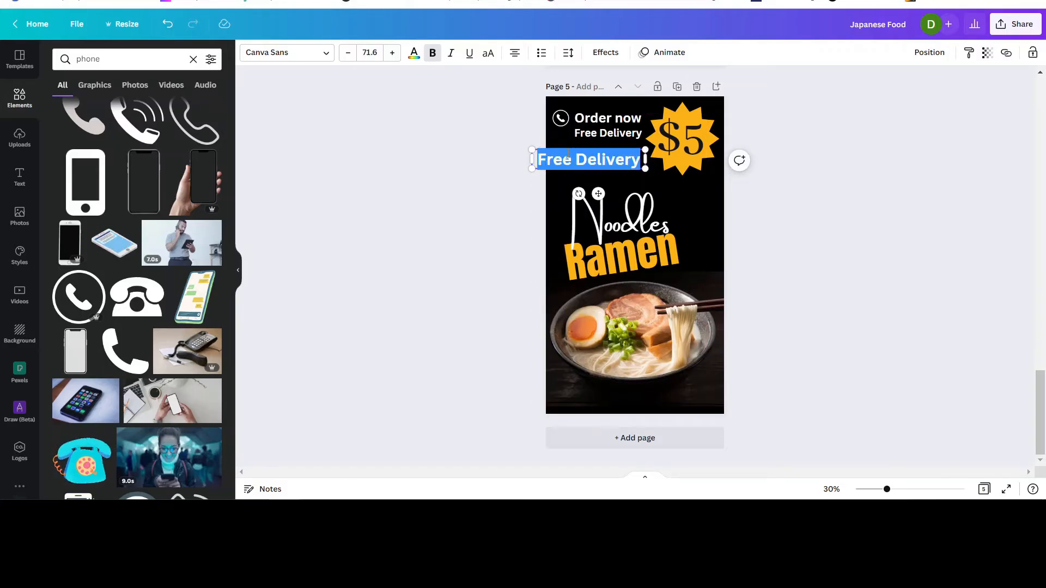
text(LImit)
key(BackSpace)
key(BackSpace)
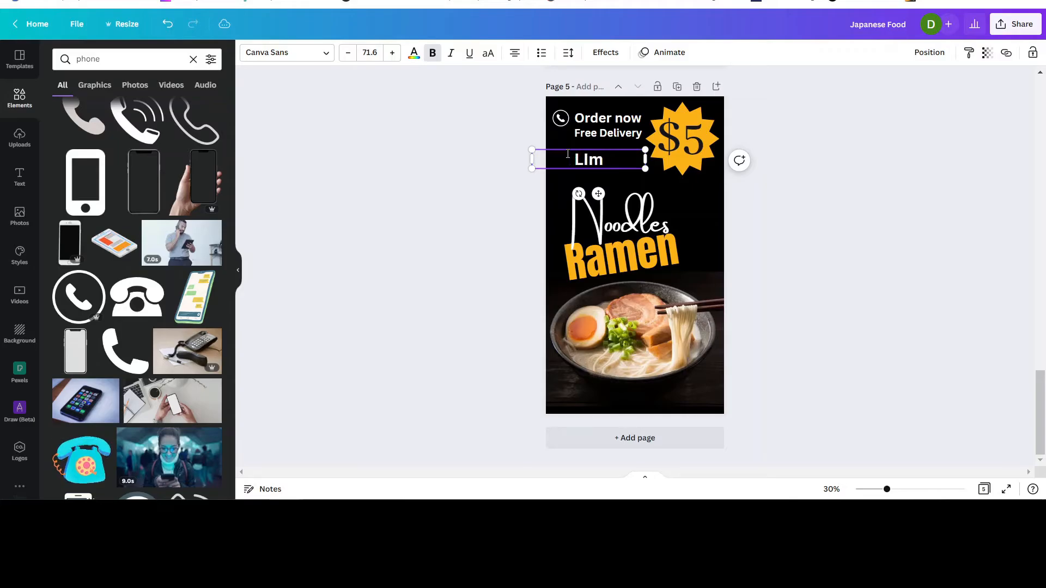
text(ited Time Offer)
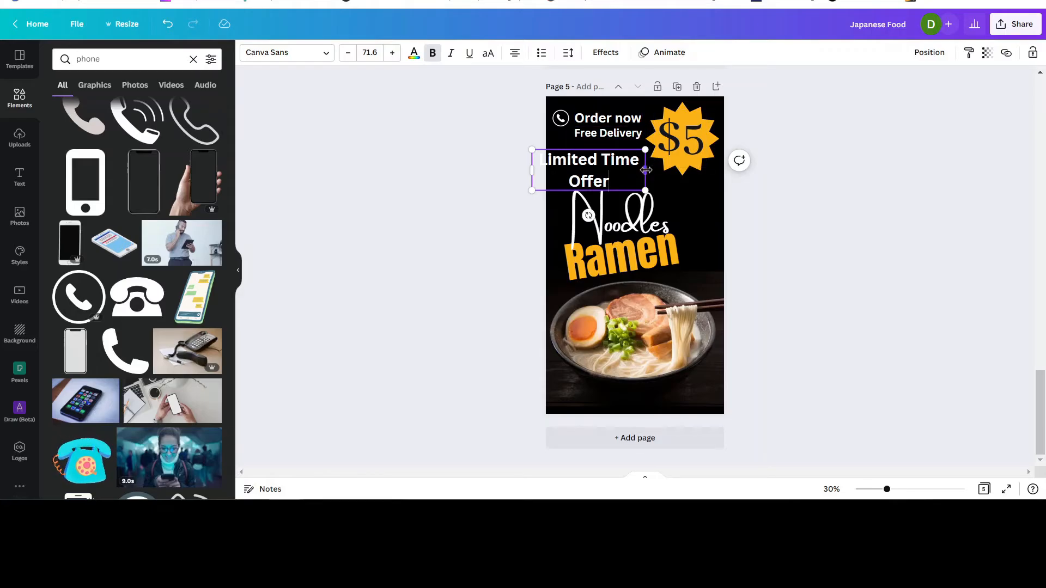
- Fit the Limited Time Offer text on one line at font size 60 and tilt it upward to the right like on page 4
drag(646, 170, 686, 170)
drag(534, 164, 558, 165)
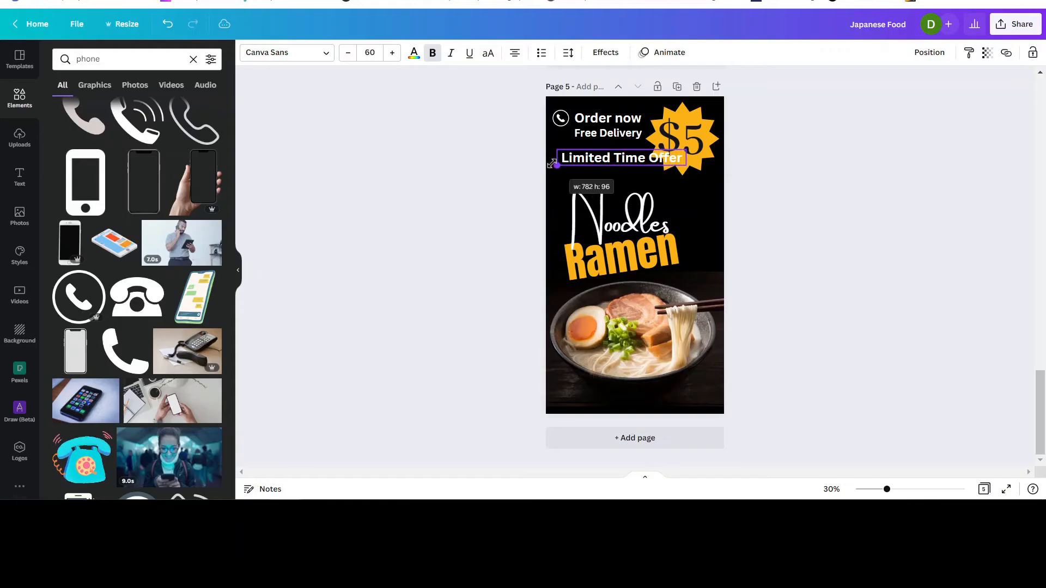
scroll(920, 245, up, 3)
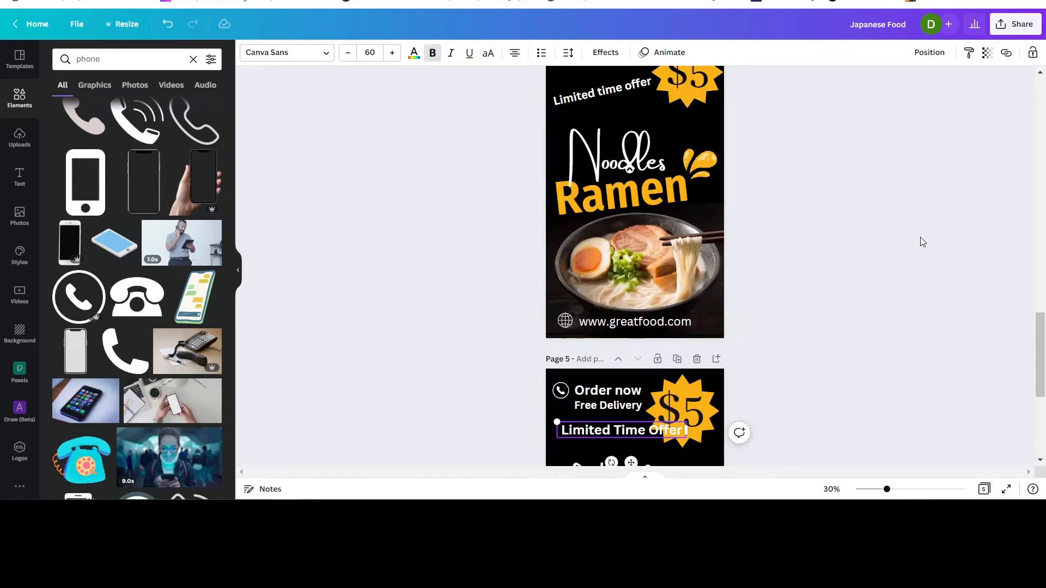
scroll(816, 195, down, 4)
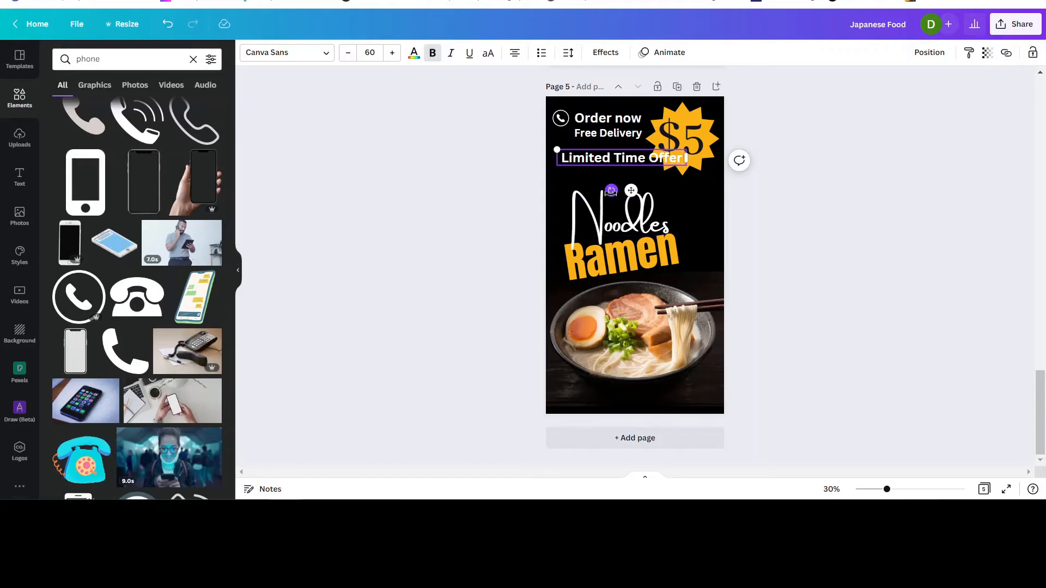
drag(611, 190, 626, 197)
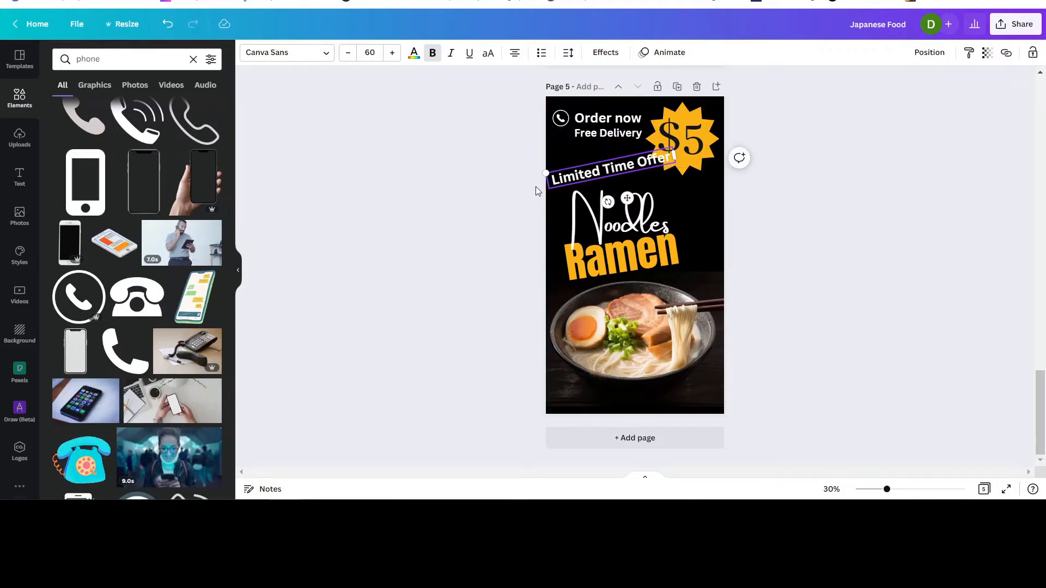
- Move the ramen bowl photo and the Ramen and Noodles titles down to make room for the offer text
drag(641, 344, 643, 355)
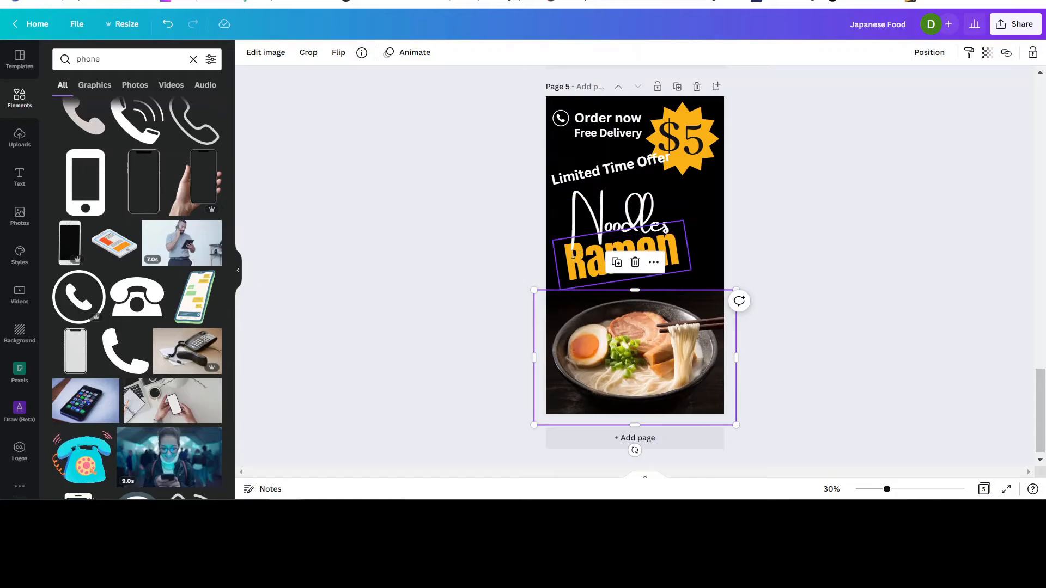
drag(582, 255, 577, 276)
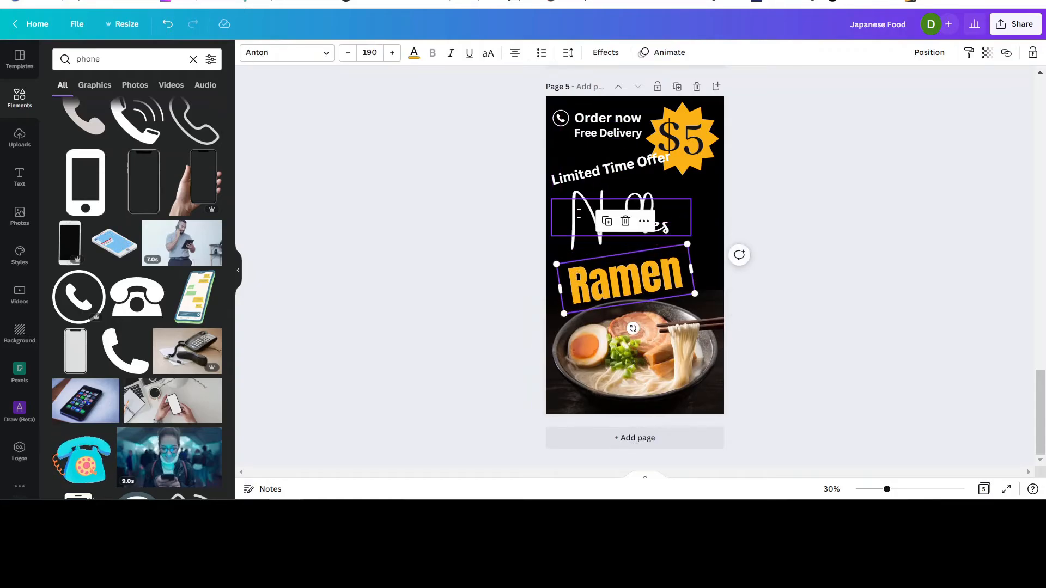
drag(581, 210, 581, 237)
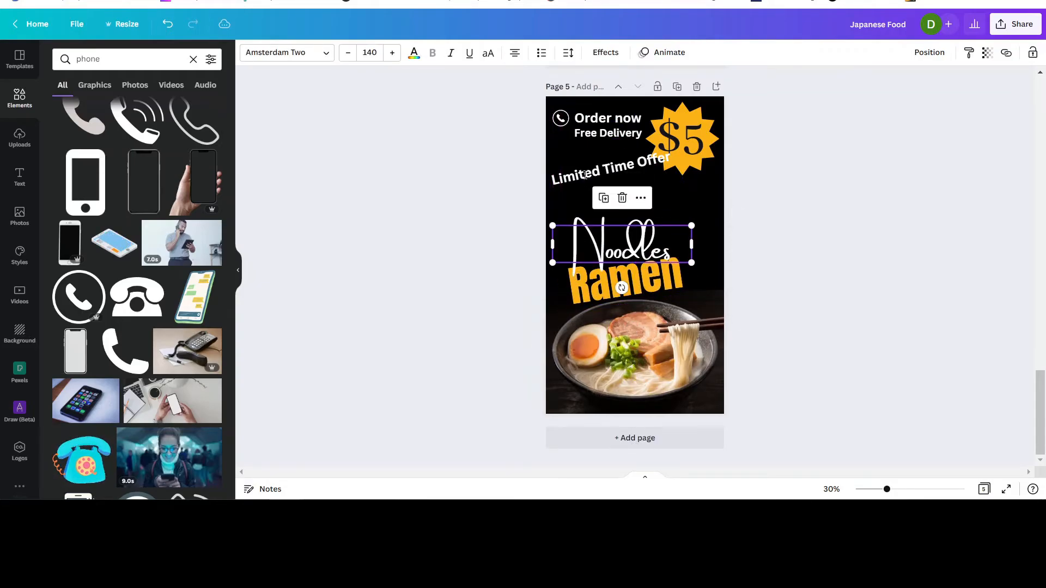
- Shrink the tilted offer text to font size 51.7, place it left of the starburst's lower edge, and nudge the bowl photo up
drag(575, 179, 557, 191)
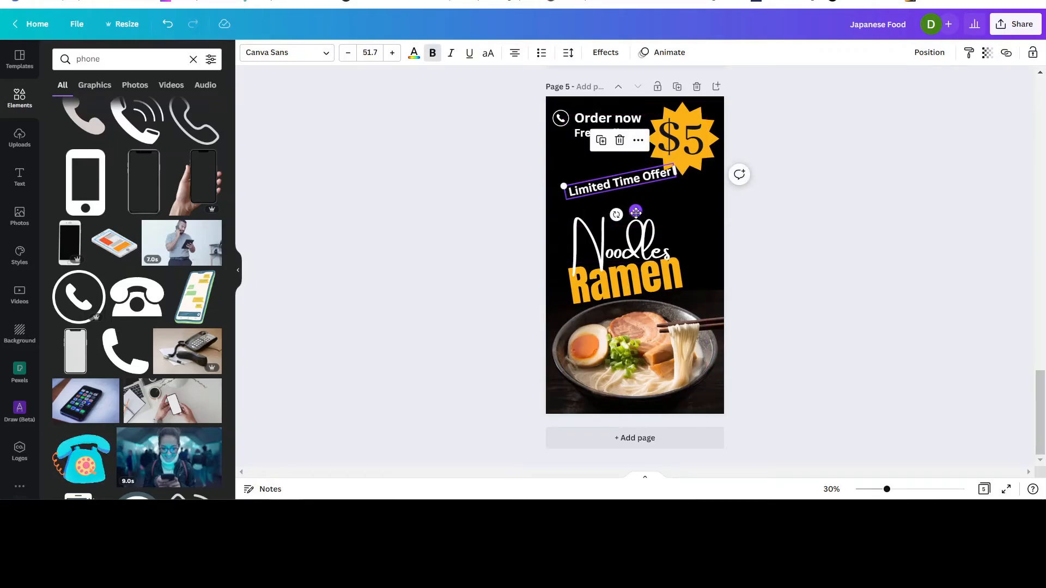
drag(628, 212, 627, 207)
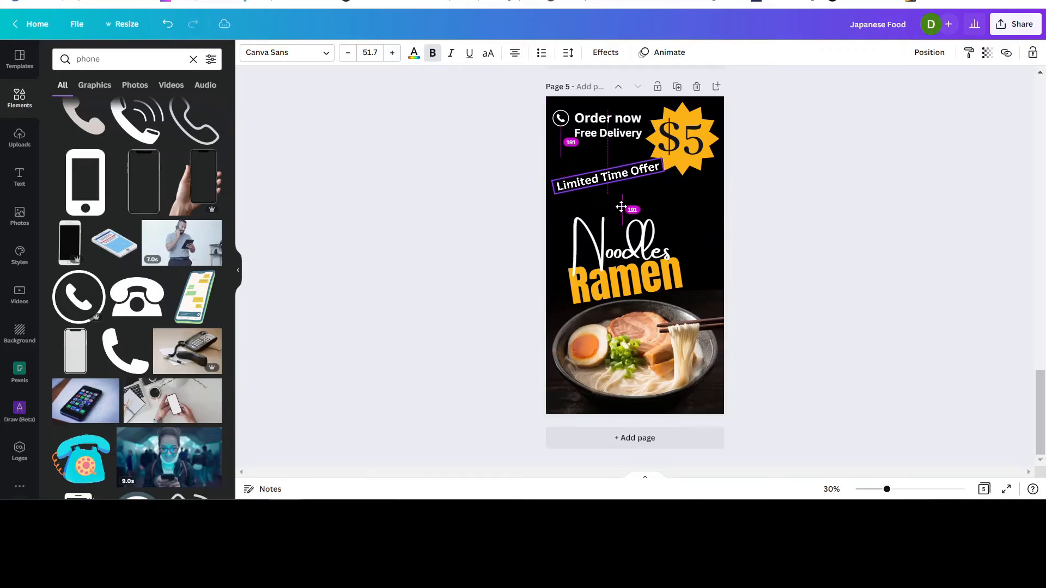
click(800, 211)
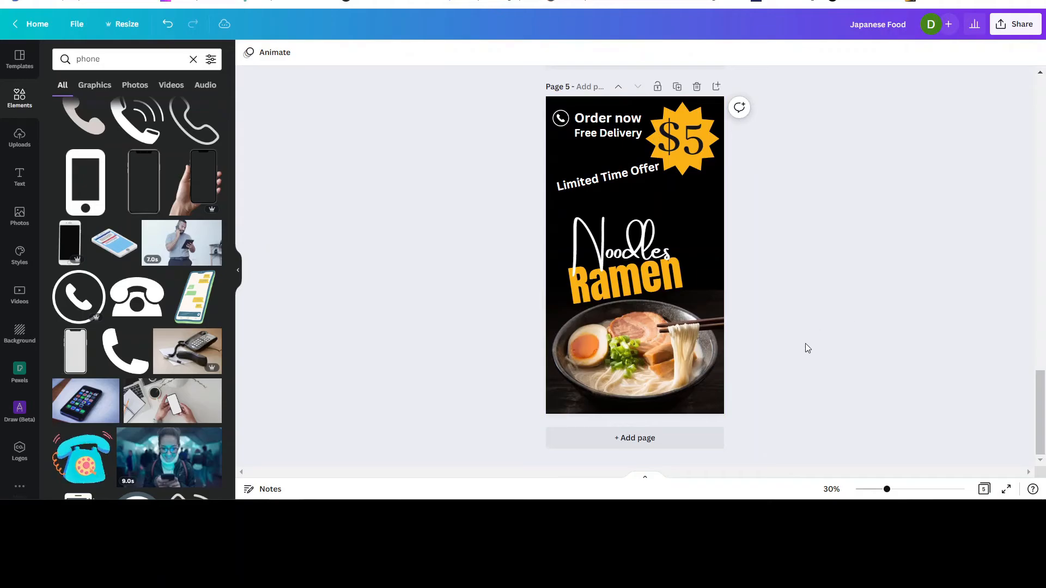
drag(646, 372, 645, 368)
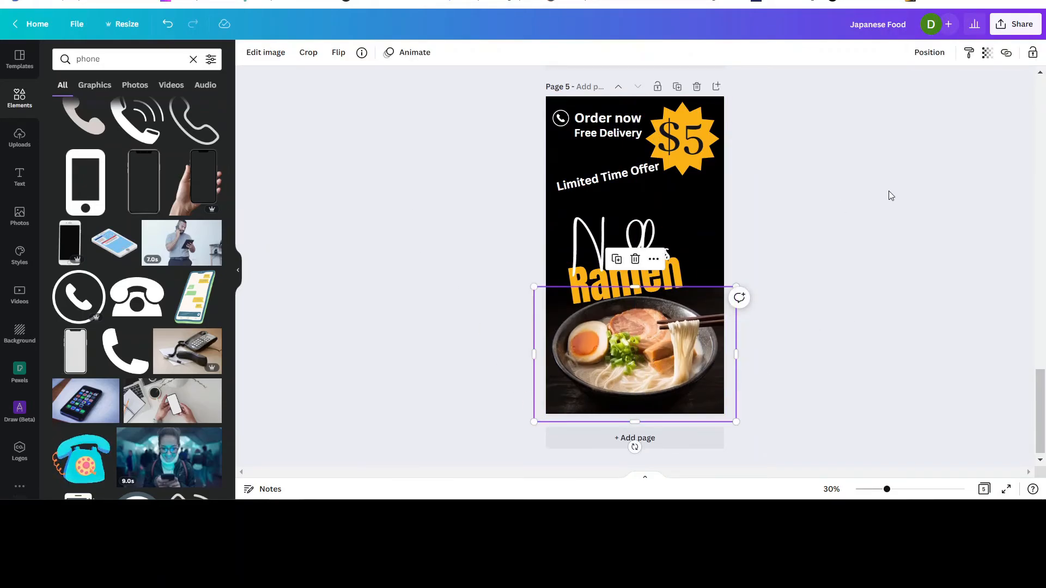
click(782, 180)
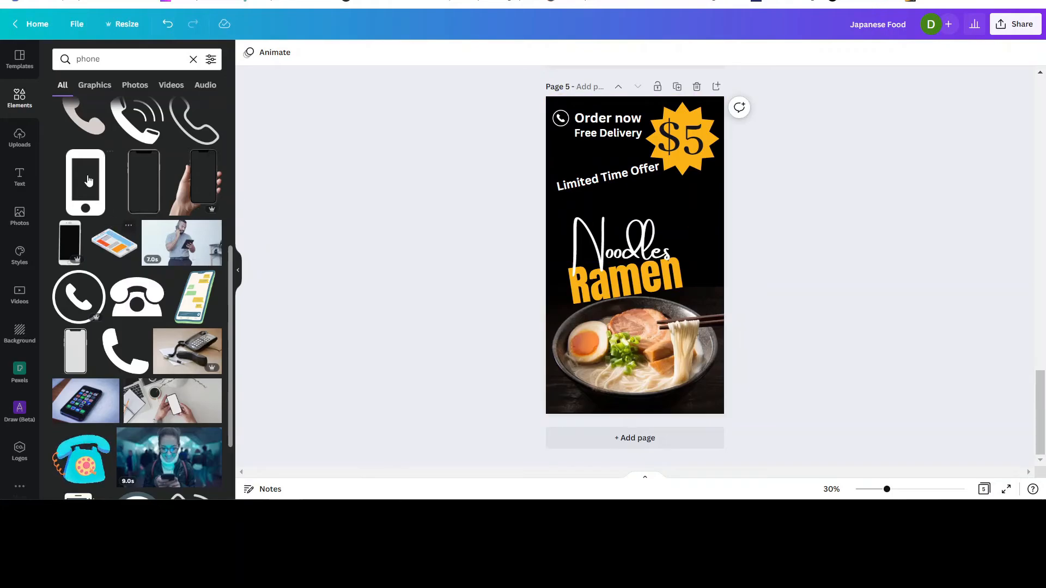
- Search the elements for internet and add the plain line-drawn globe icon
click(117, 58)
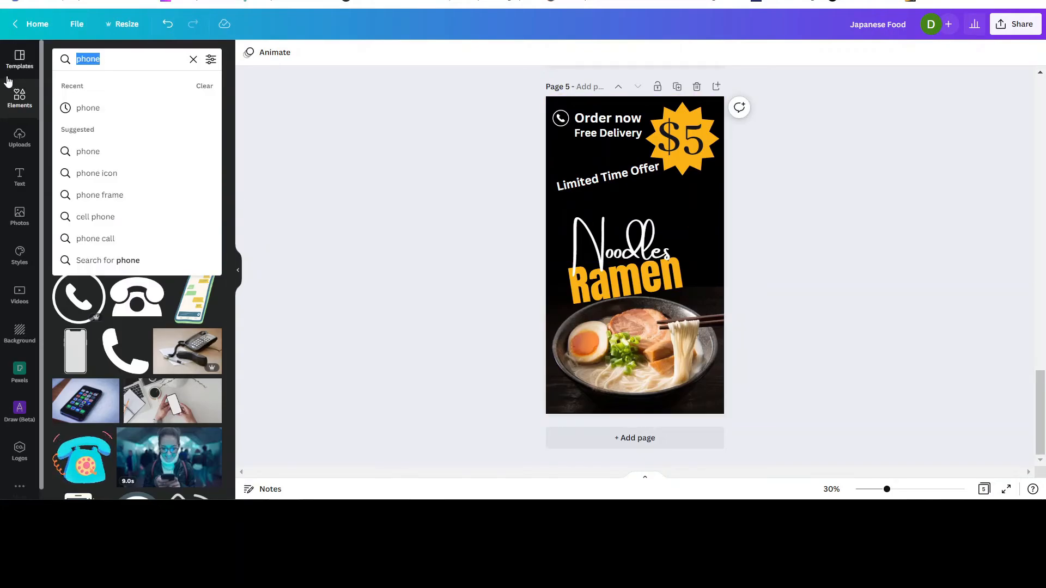
text(internet)
key(Return)
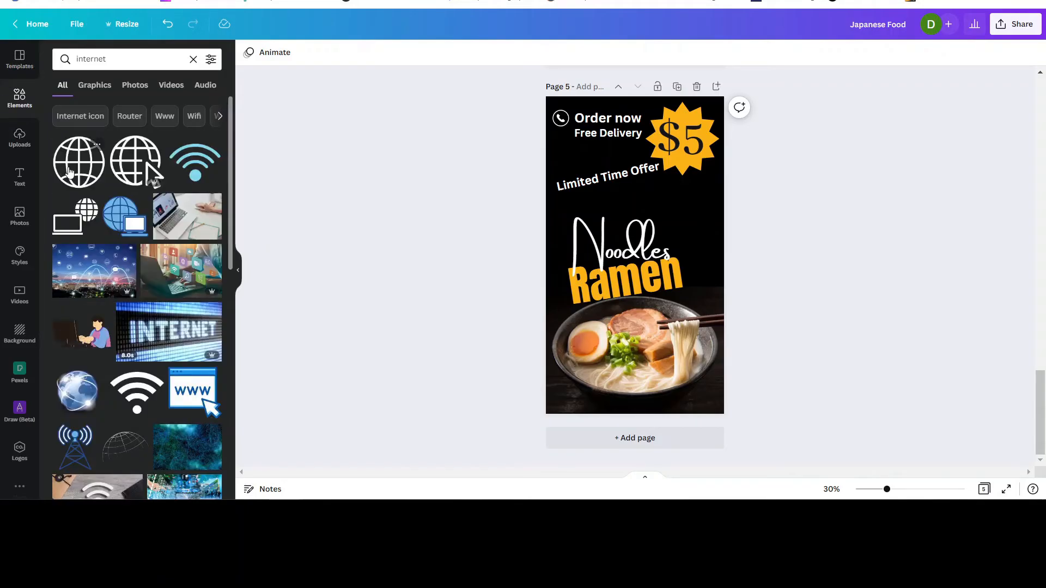
click(69, 172)
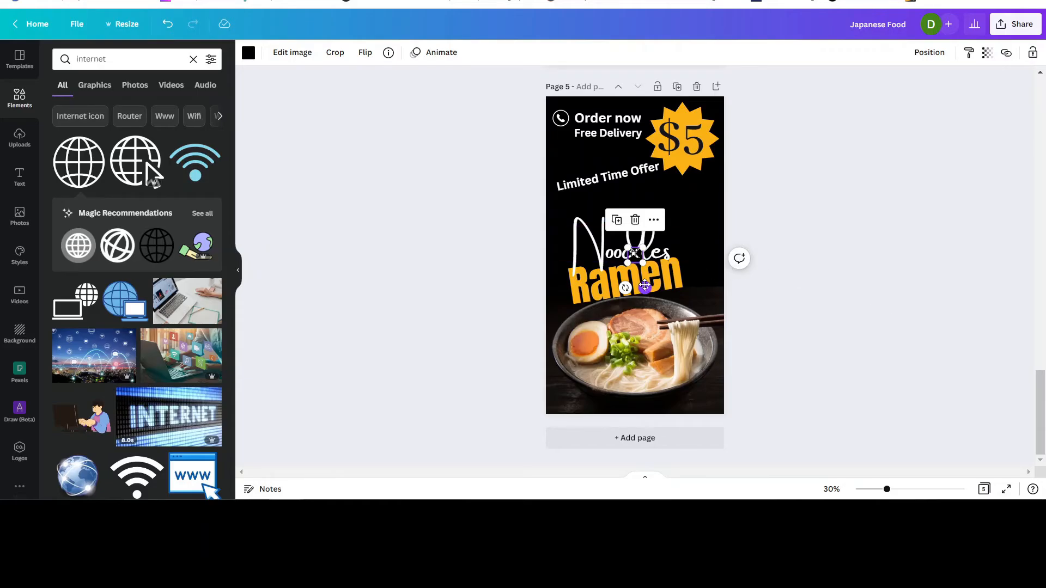
- Move the globe icon to the poster's lower-left corner and recolour it white
drag(645, 285, 575, 426)
click(249, 52)
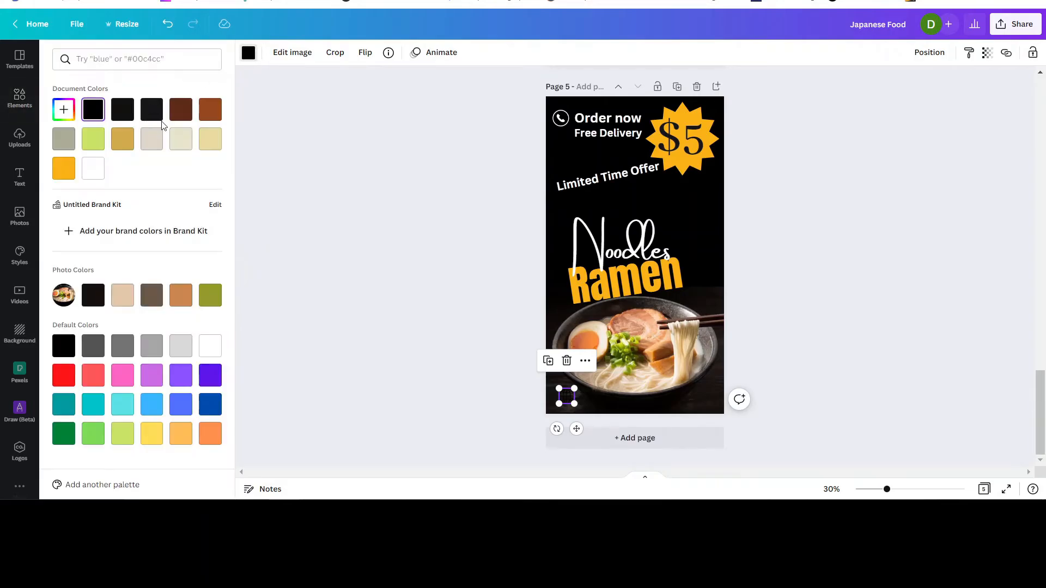
click(93, 168)
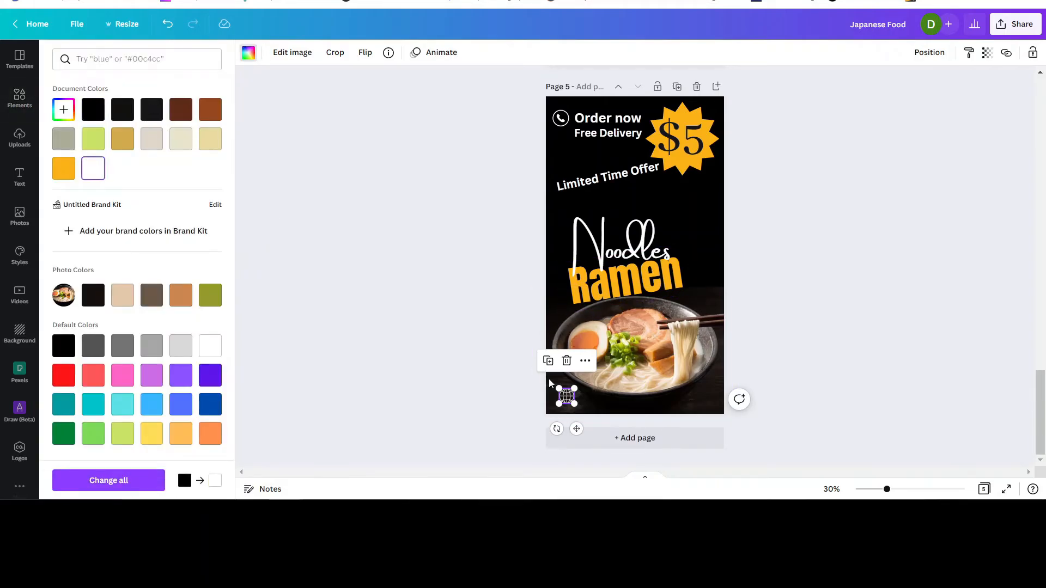
click(412, 249)
- Duplicate the Limited Time Offer text and place the copy horizontally at the poster's bottom, to the right of the globe
click(627, 171)
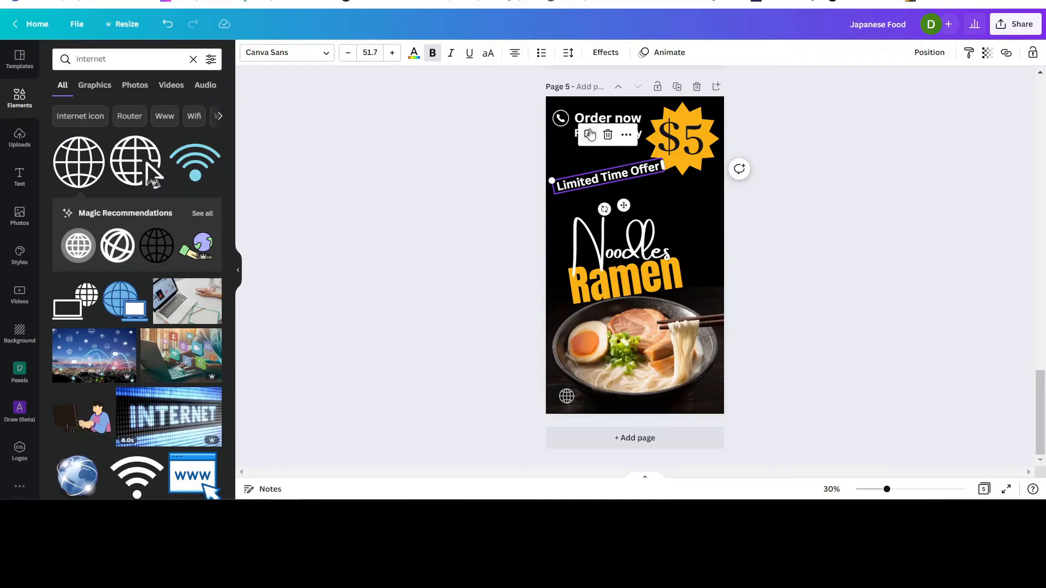
click(590, 134)
drag(627, 207, 644, 430)
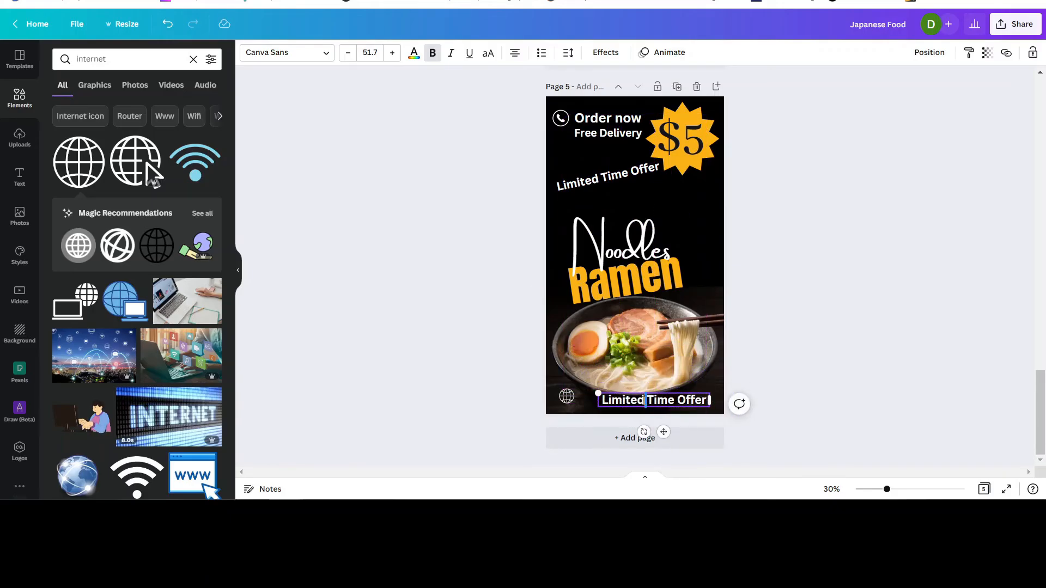
double_click(642, 401)
text(W)
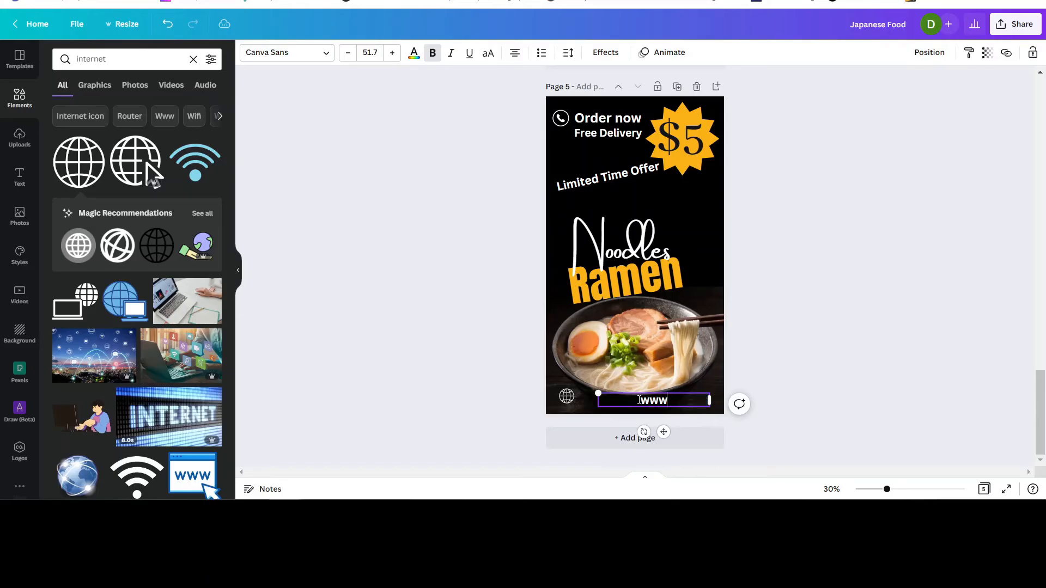
text(ww.greatfood.com)
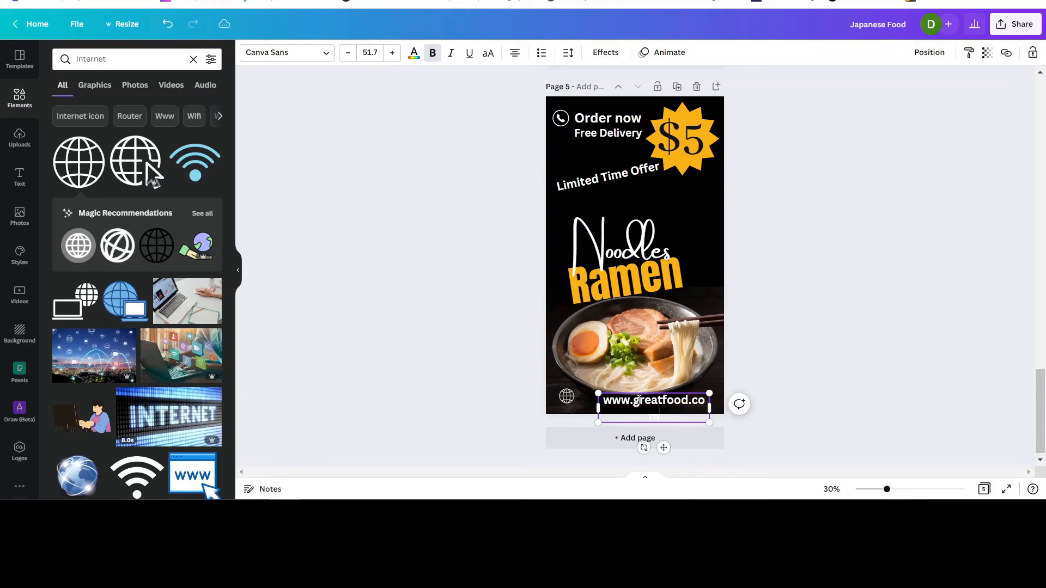
drag(596, 406, 585, 406)
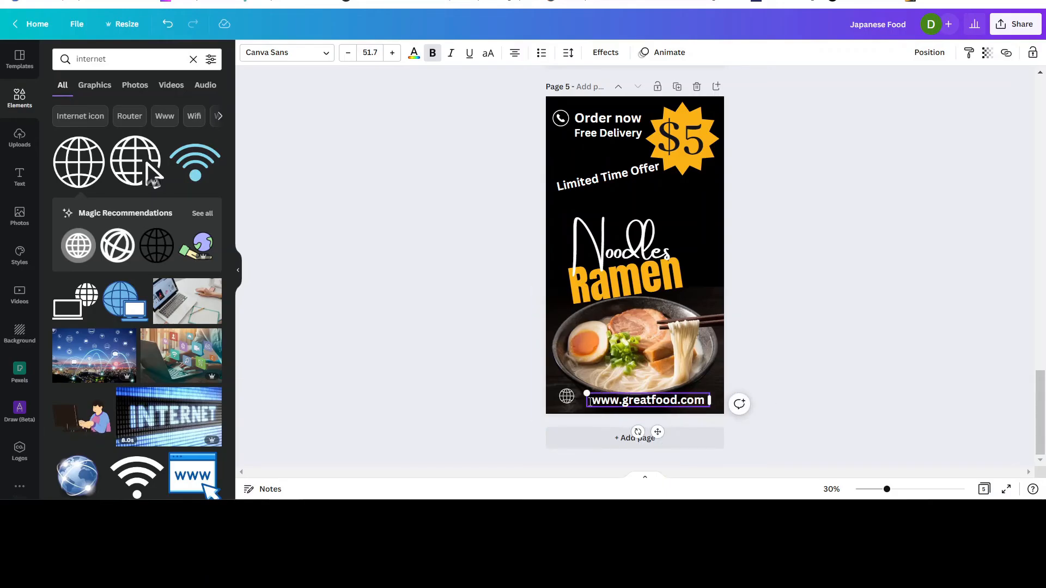
- Move the web address slightly closer to the globe icon and enlarge the globe a little
drag(656, 431, 652, 431)
click(566, 396)
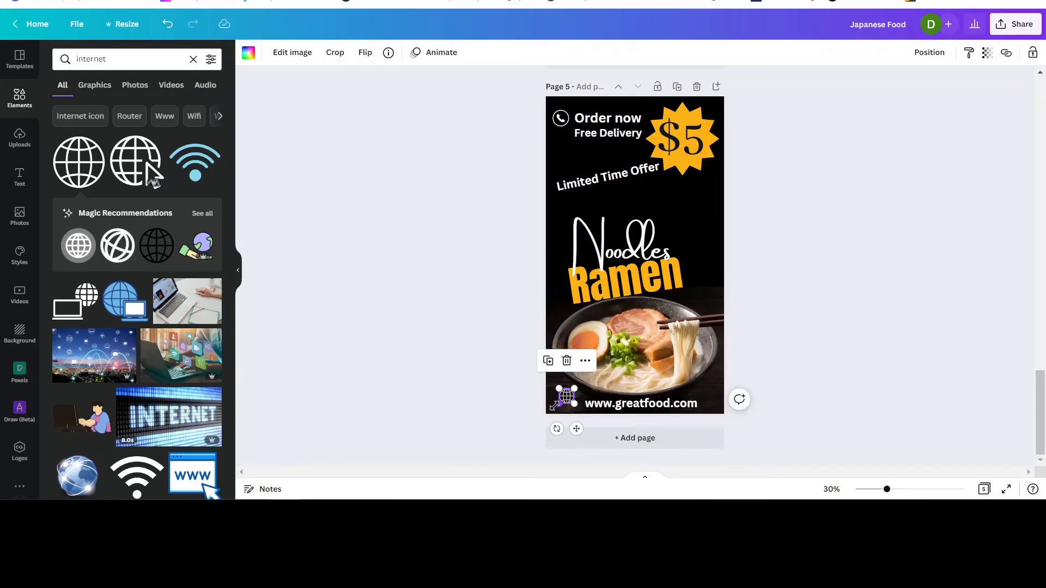
drag(558, 404, 575, 429)
- Nudge the bowl photo up slightly and move the web address right next to the globe, level with it
drag(635, 355, 636, 351)
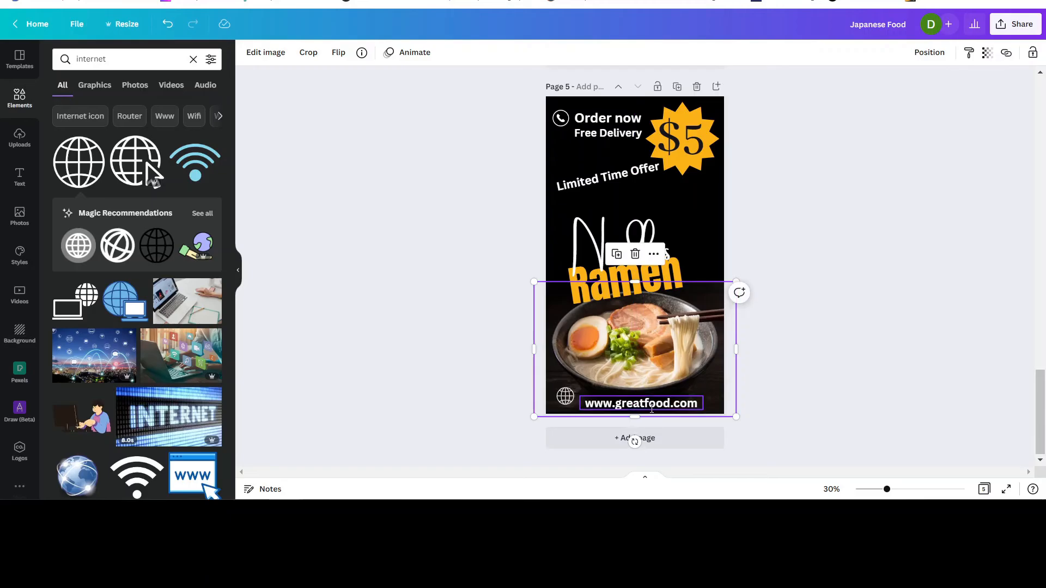
click(652, 407)
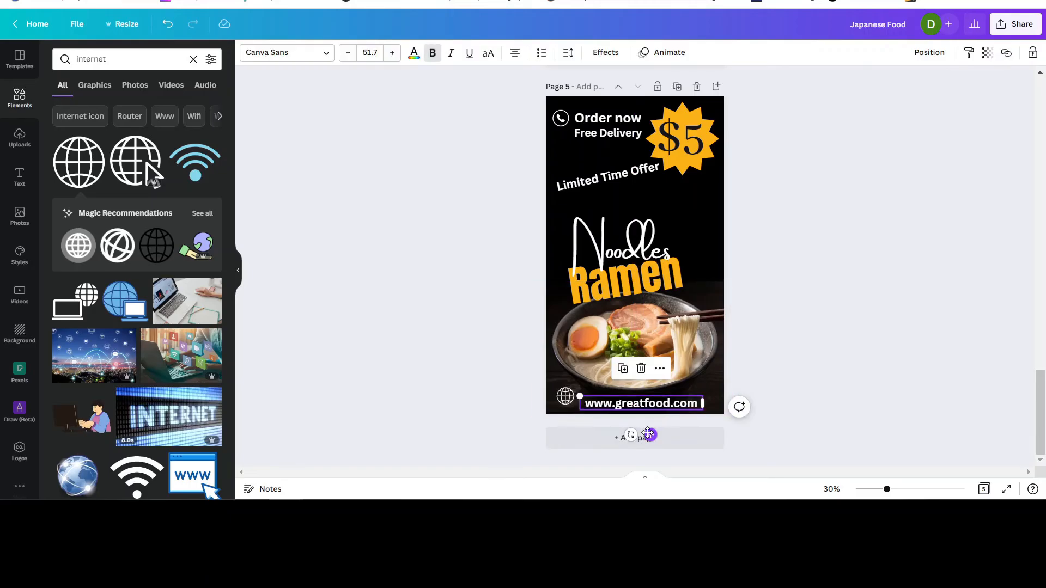
drag(648, 435, 643, 430)
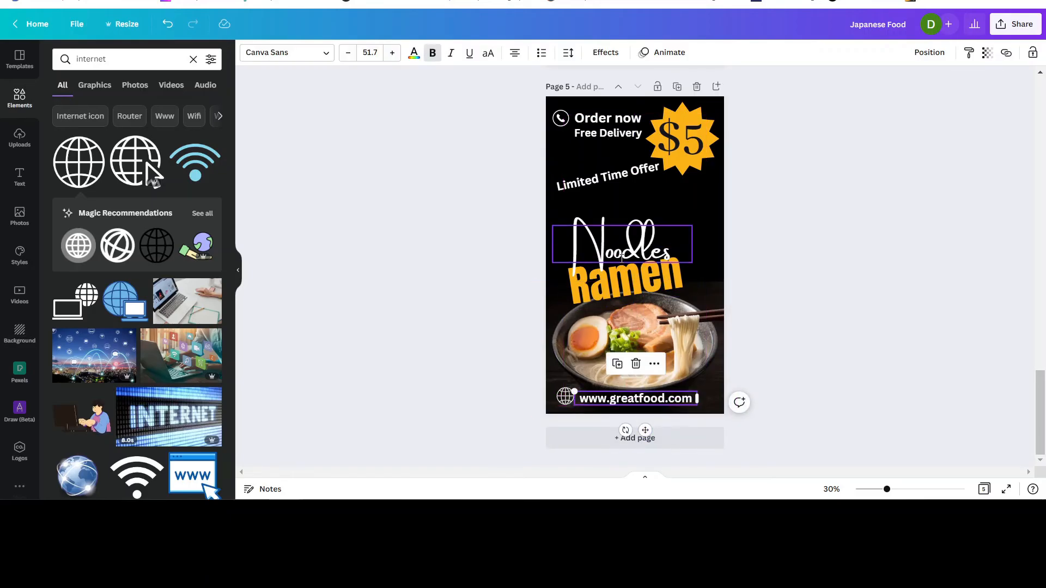
- Move the Noodles and Ramen title words up slightly on the page 5 poster
drag(622, 257, 612, 238)
click(596, 276)
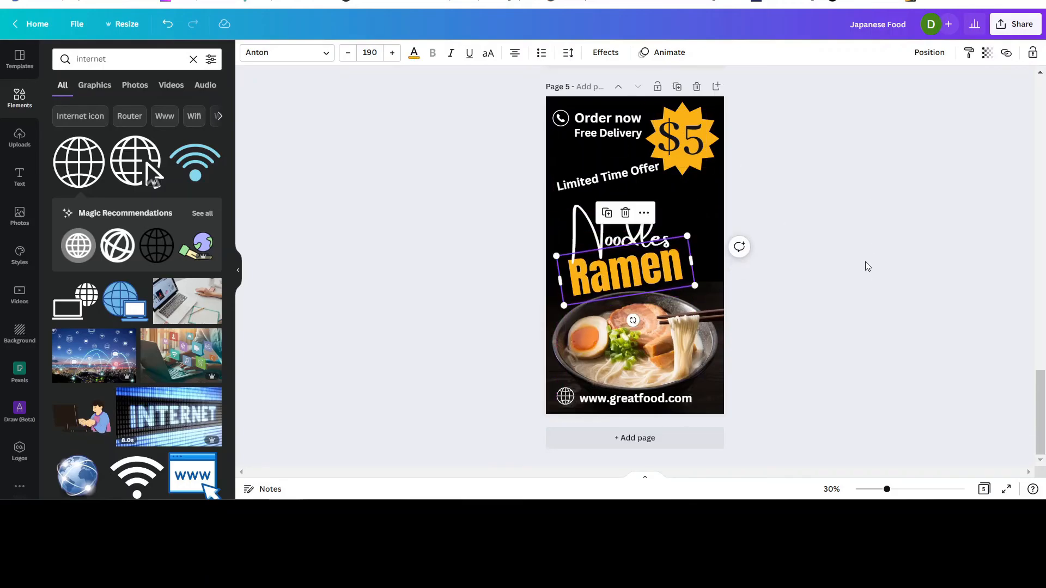
click(632, 266)
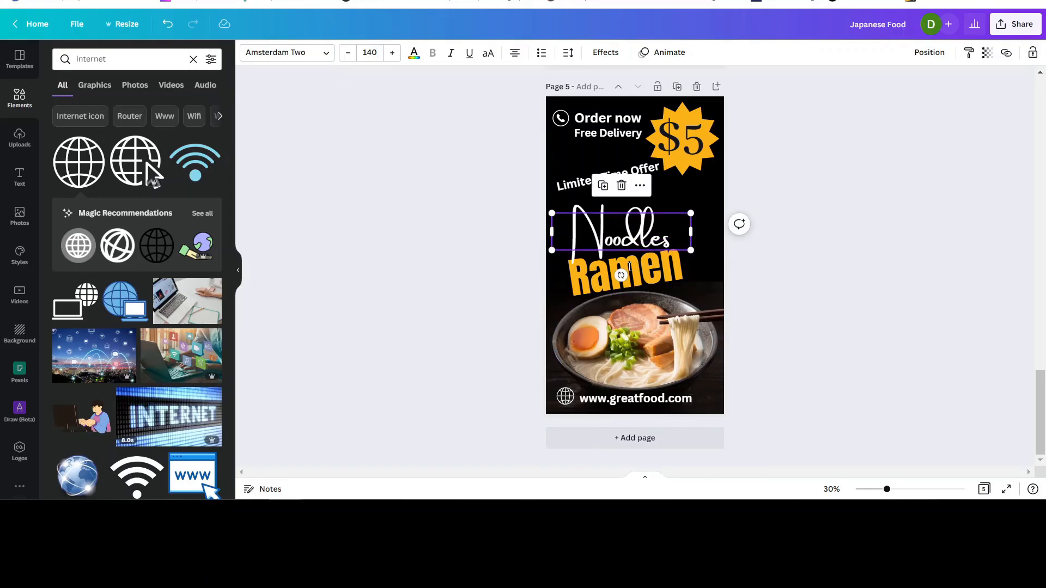
- Find a Japanese font with the search term "japan" and set the Ramen title to ヒカリ角ゴ condensed B
click(604, 275)
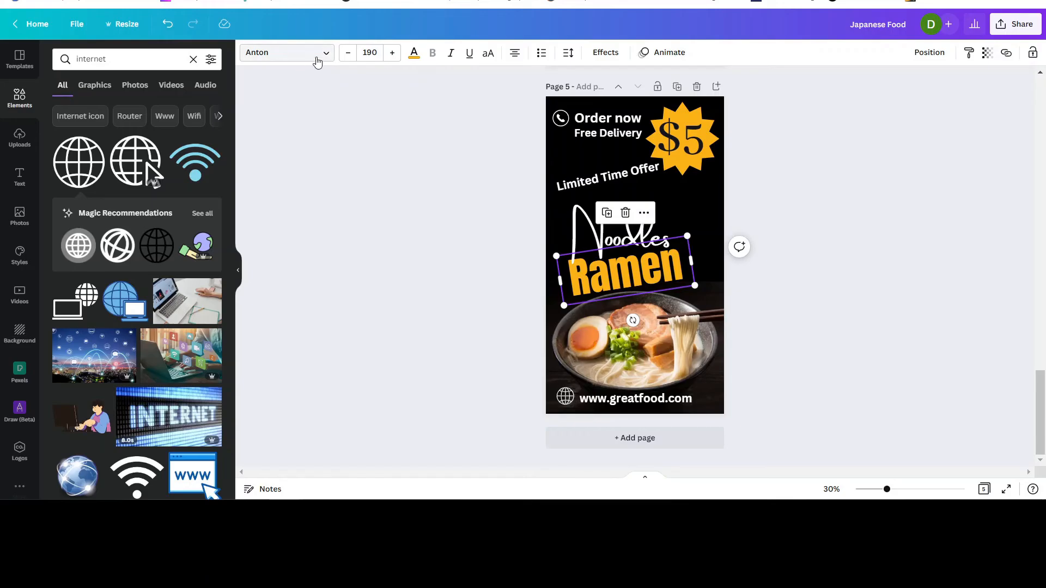
click(313, 59)
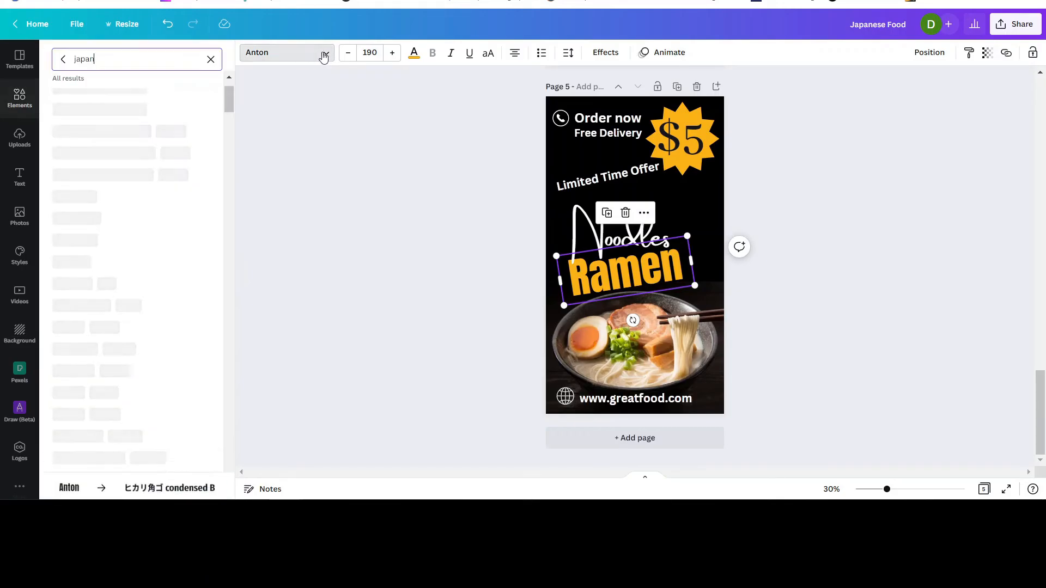
text(japan)
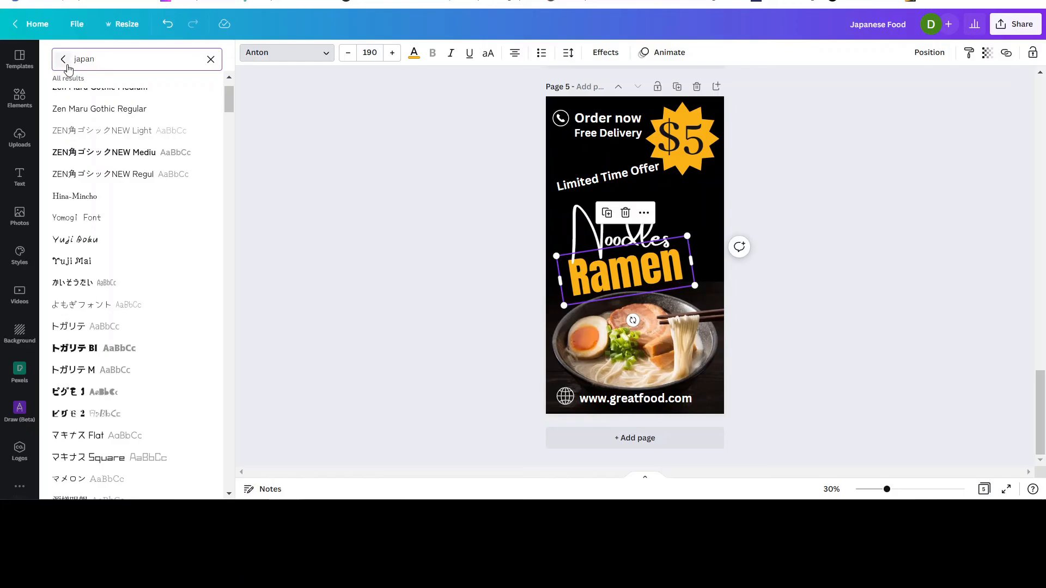
scroll(115, 276, down, 3)
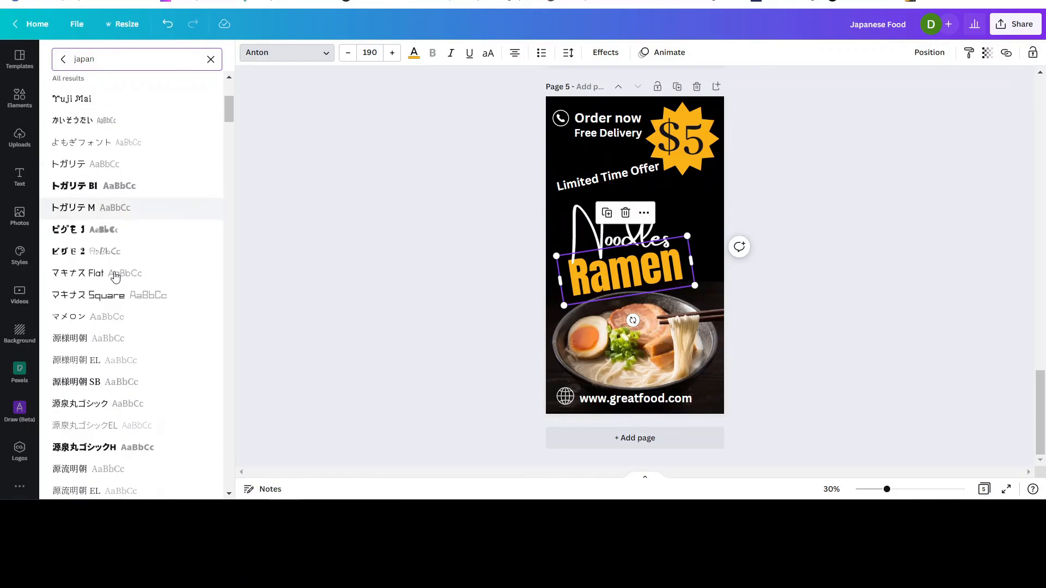
scroll(115, 276, down, 12)
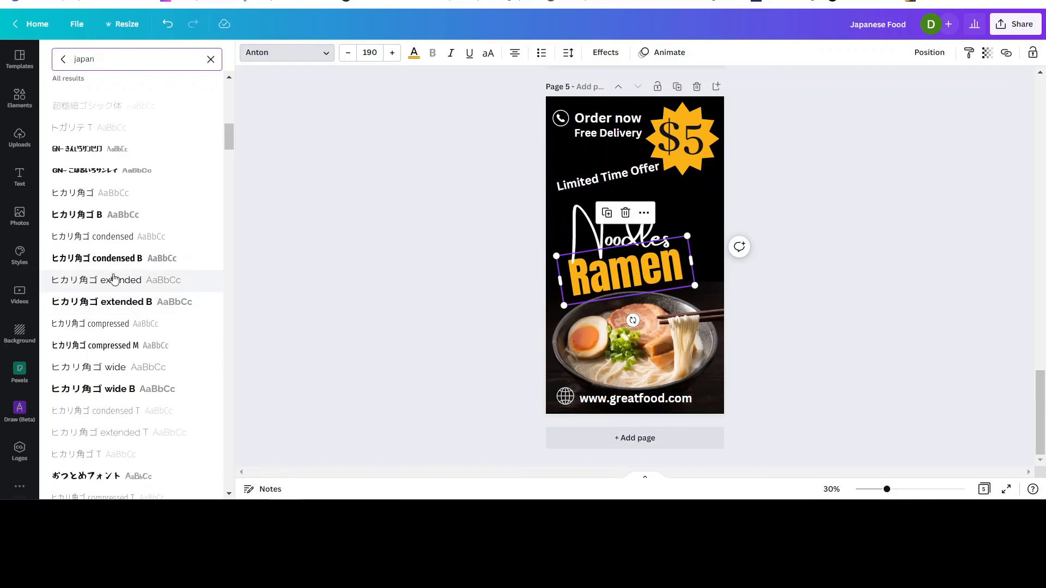
click(107, 258)
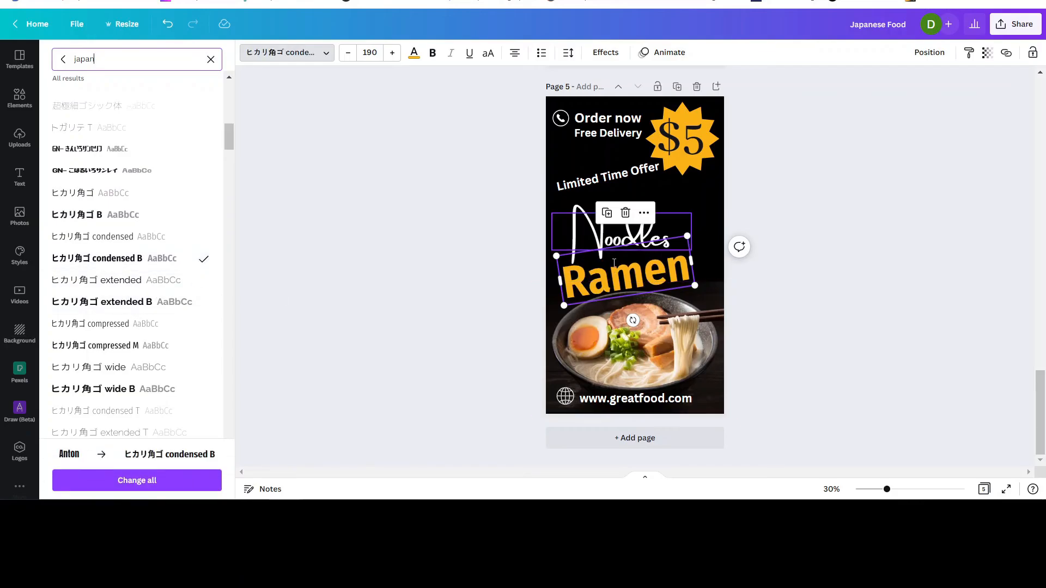
key(Escape)
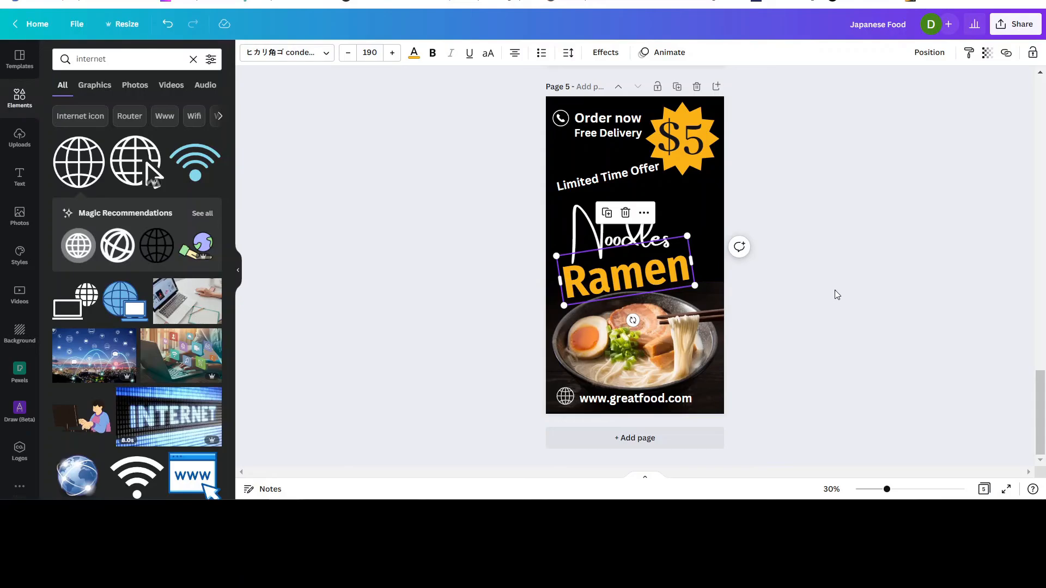
click(839, 295)
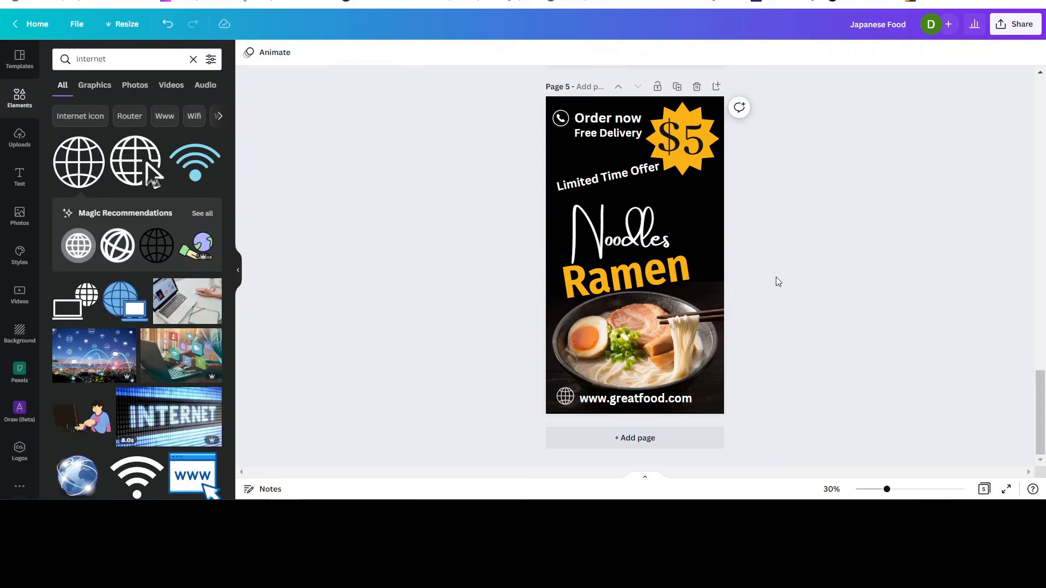
- Compare the recreated poster with the original on page 4 and delete the blank page 6
scroll(845, 207, up, 1)
scroll(847, 212, up, 5)
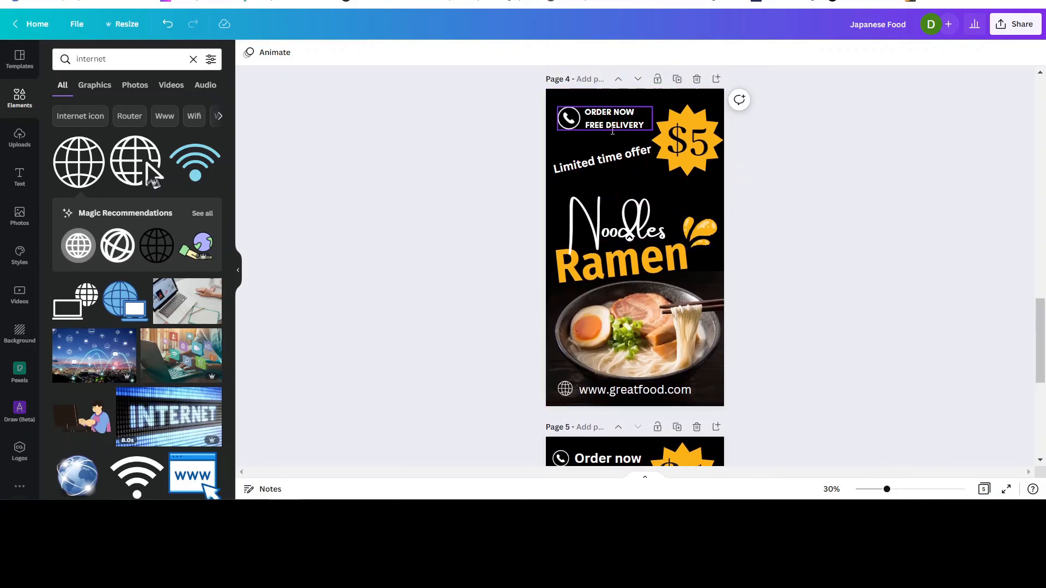
scroll(784, 268, down, 5)
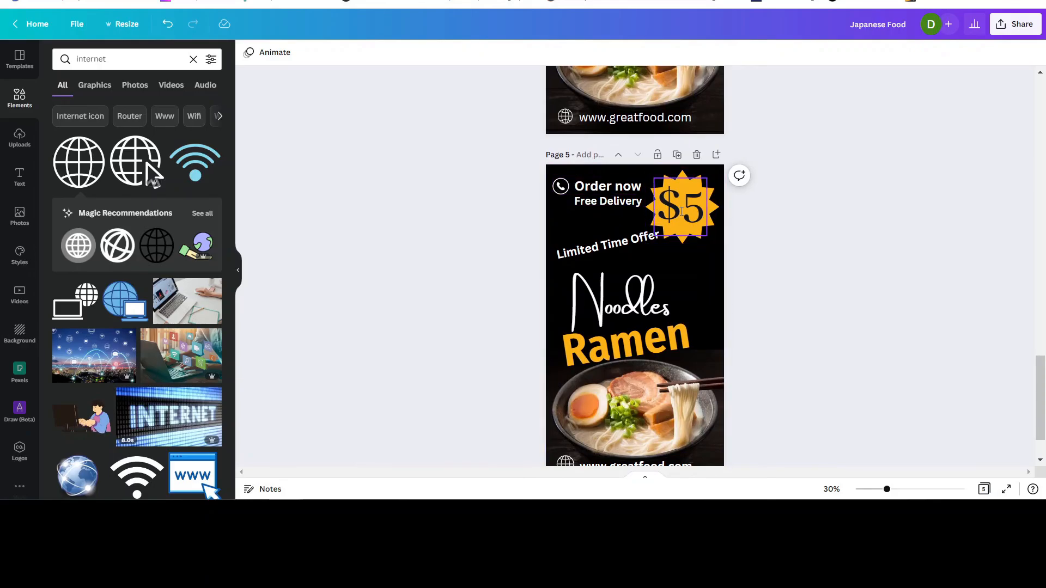
scroll(801, 290, down, 2)
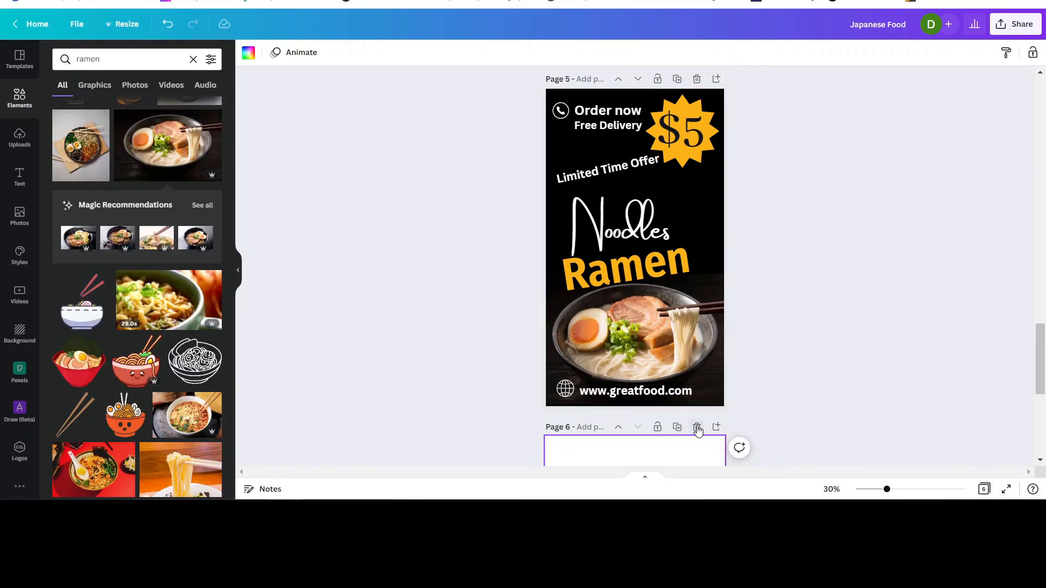
click(696, 425)
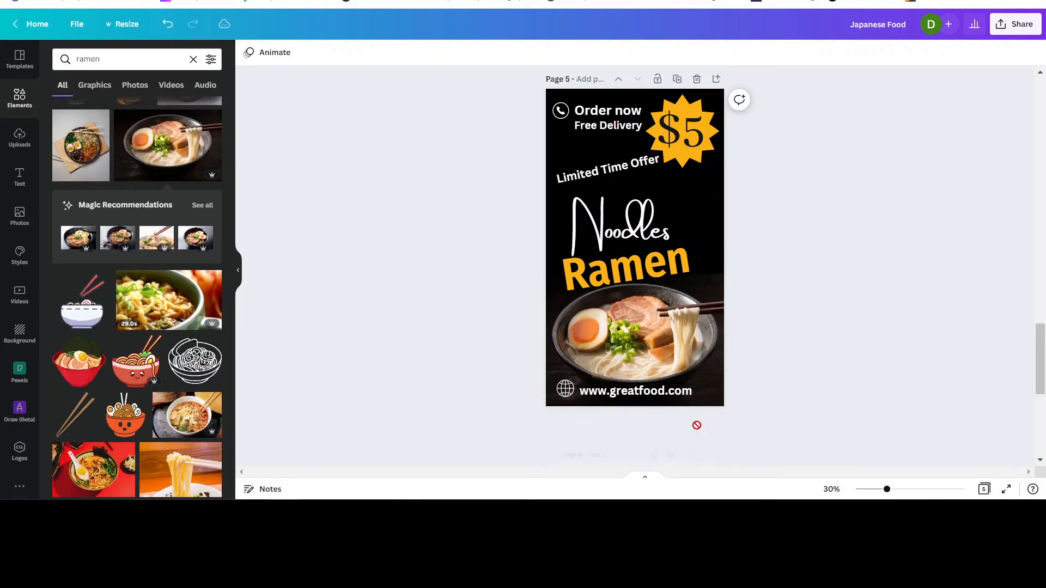